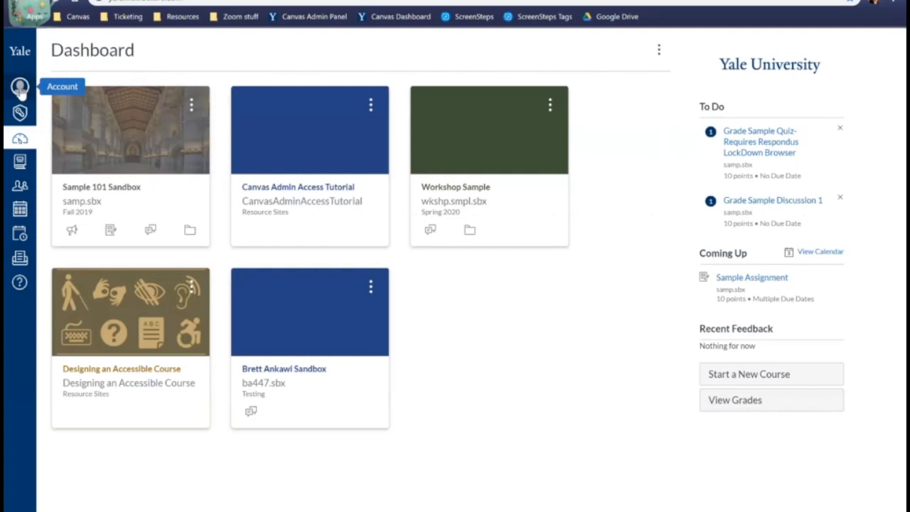
Set the account's time zone to Eastern Time (US & Canada) in the user settings and save the update
click(20, 88)
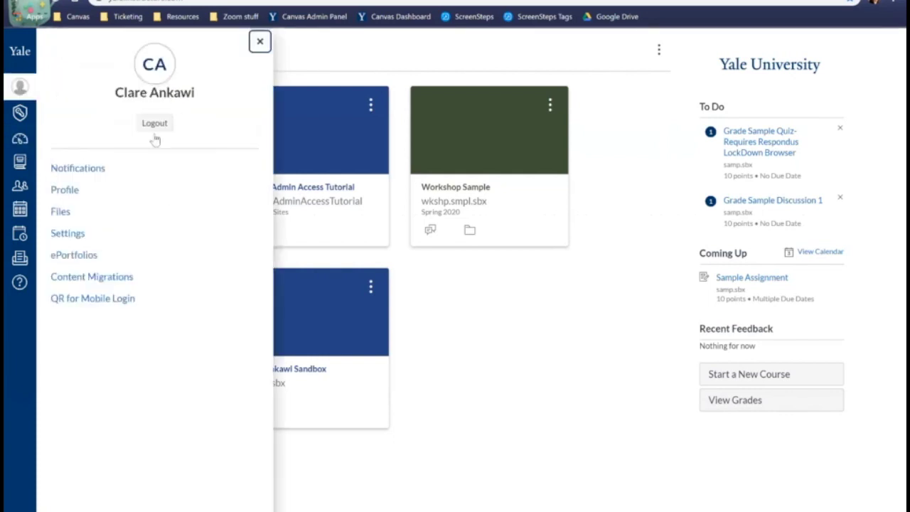
click(61, 239)
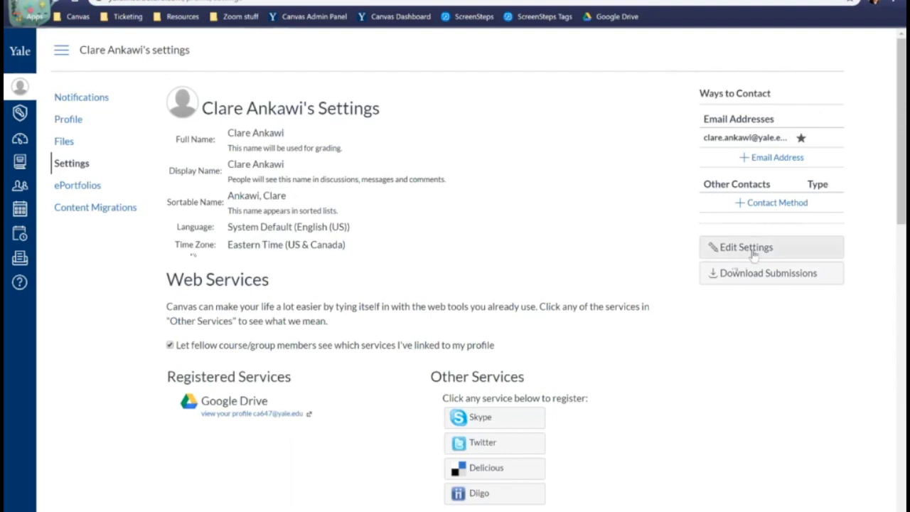
click(780, 253)
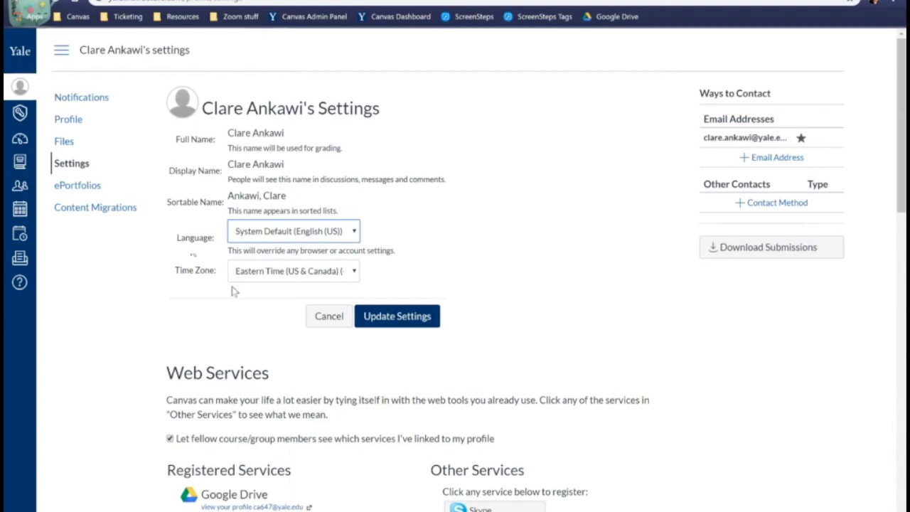
click(292, 279)
scroll(313, 246, down, 10)
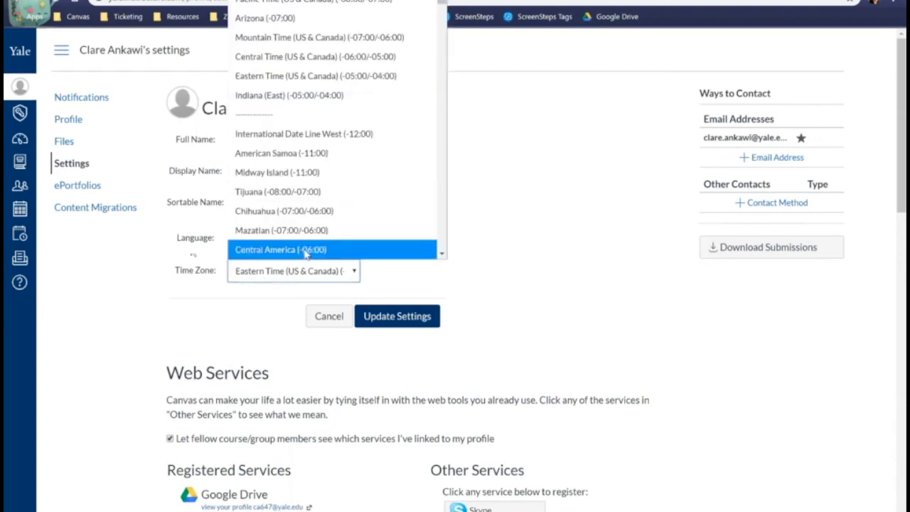
scroll(313, 209, up, 8)
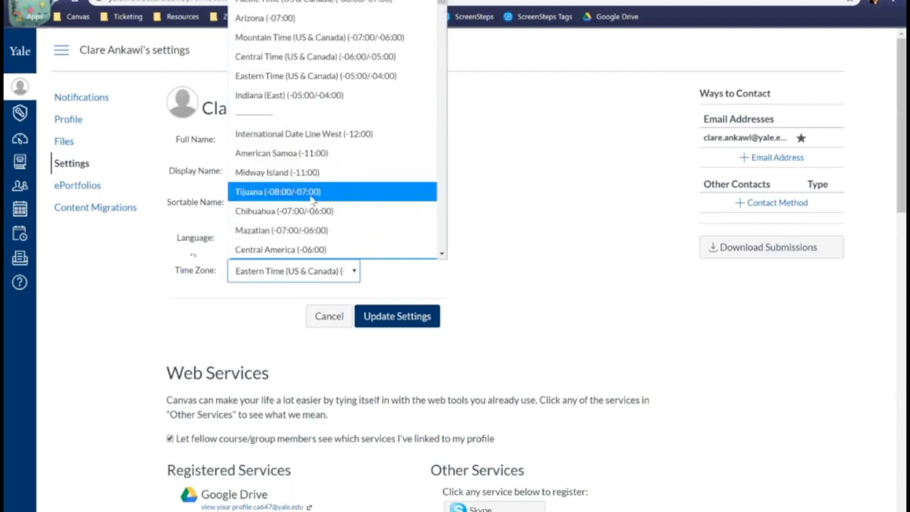
click(254, 80)
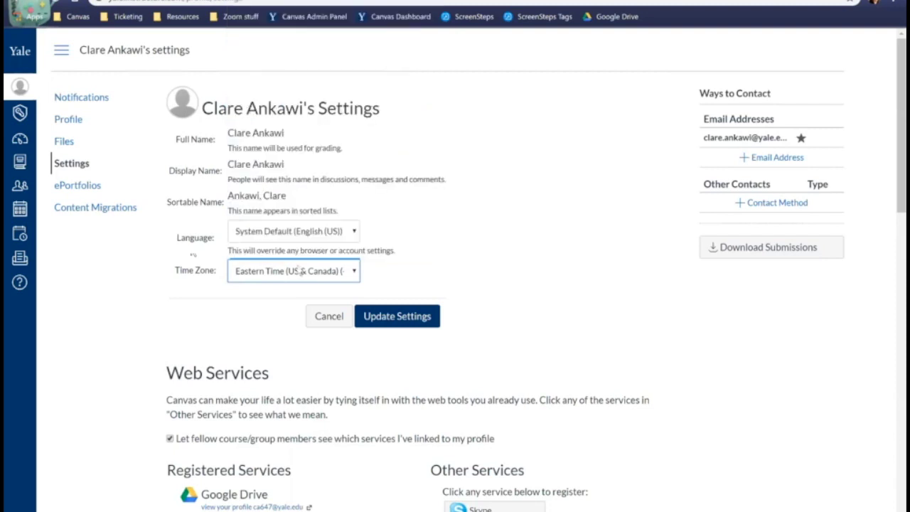
click(392, 322)
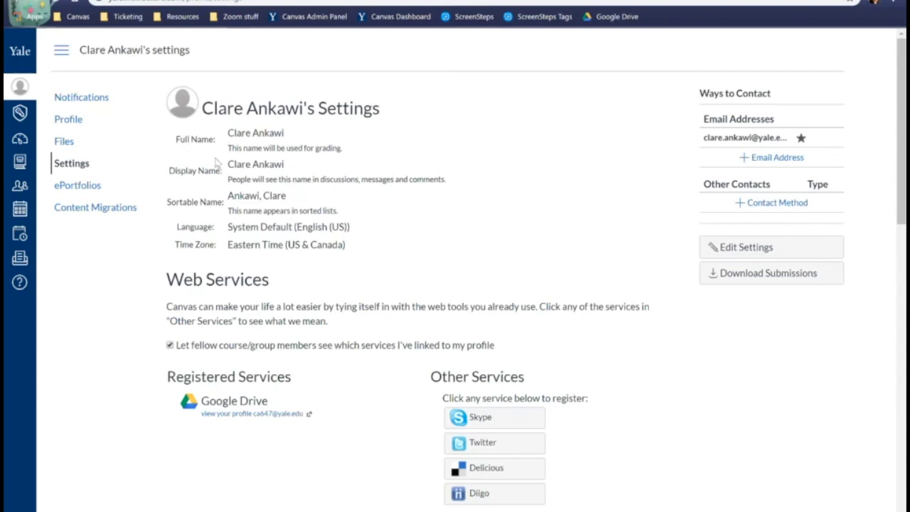
Create a new assignment named "Sample Assignment 1" in the Sample 101 Sandbox course
click(19, 140)
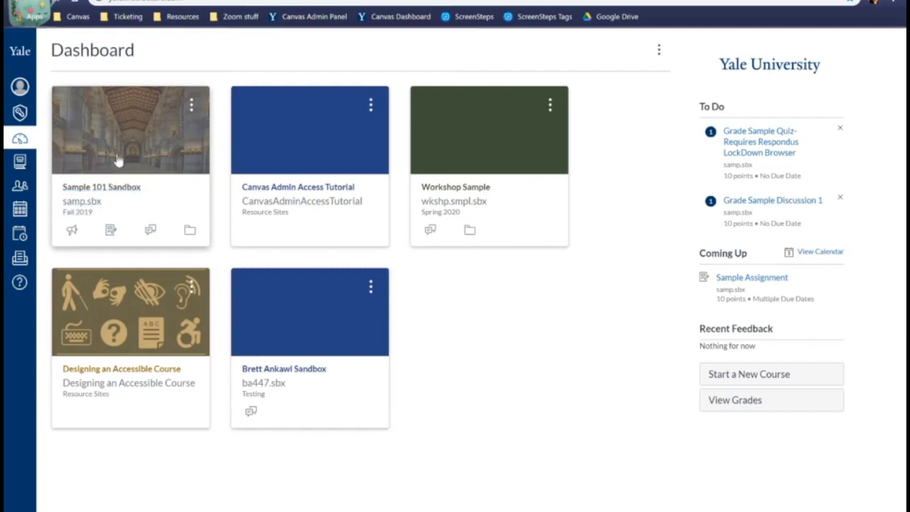
click(161, 159)
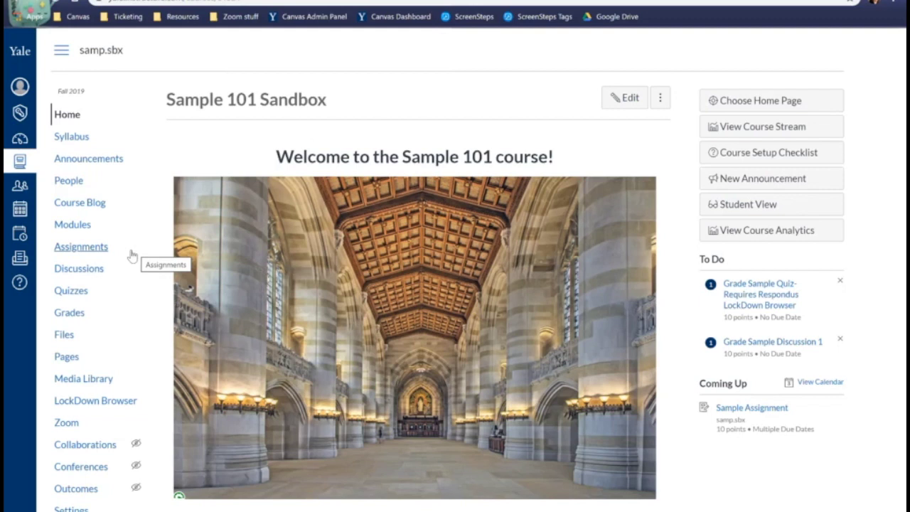
click(75, 250)
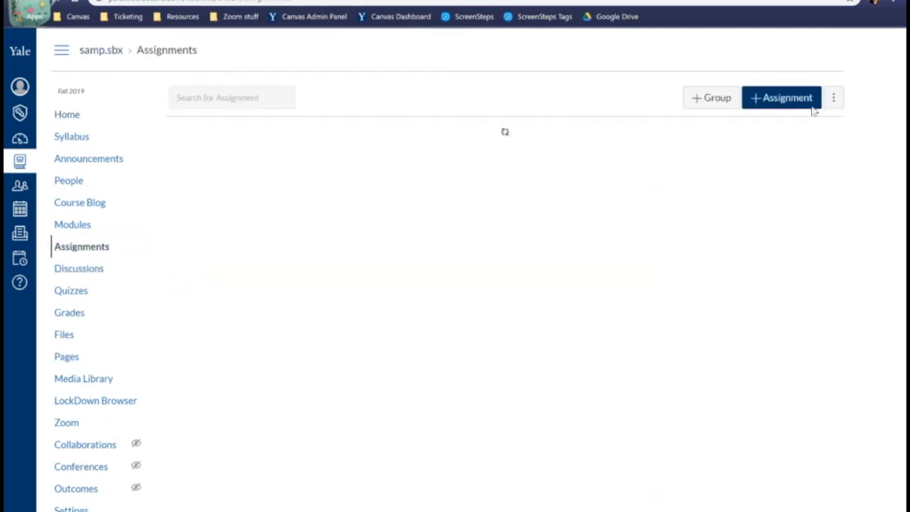
click(782, 100)
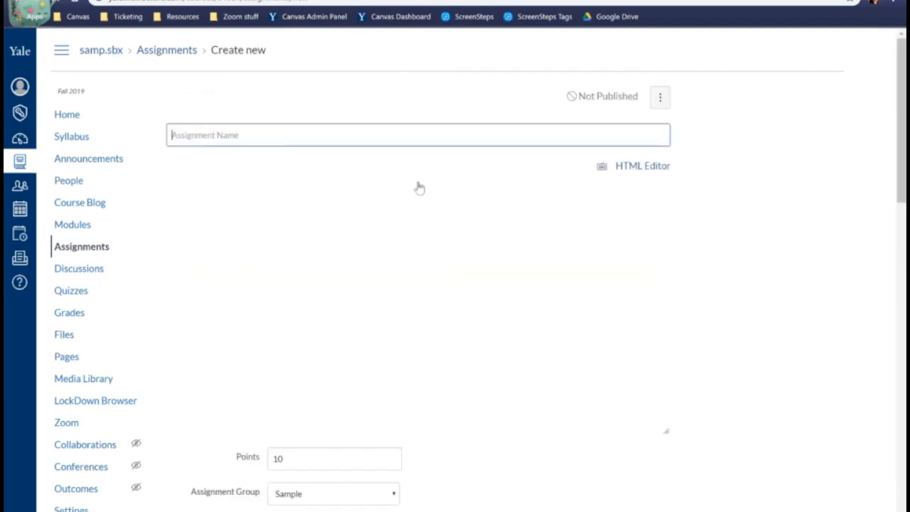
text(Sample Assignment 1)
Set the assignment's due date for Everyone to Apr 23 11:59pm
scroll(434, 301, down, 1)
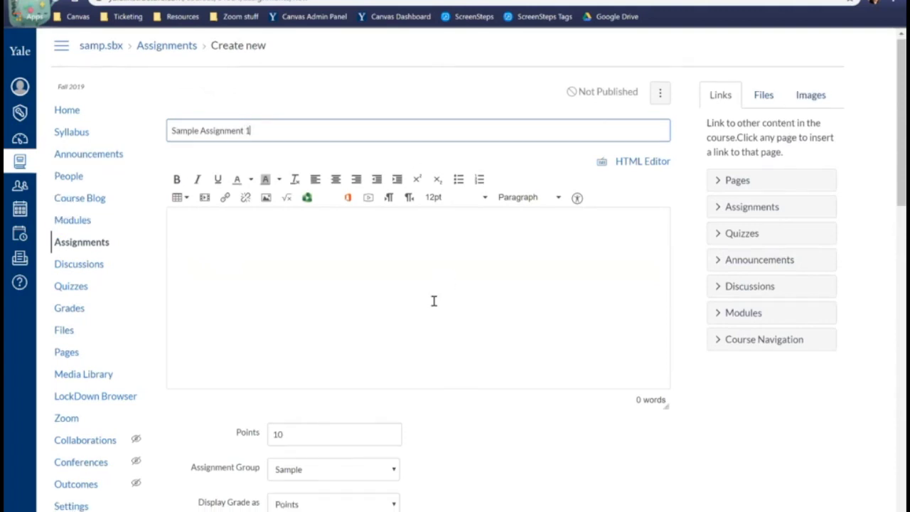
scroll(412, 306, down, 2)
scroll(377, 373, down, 3)
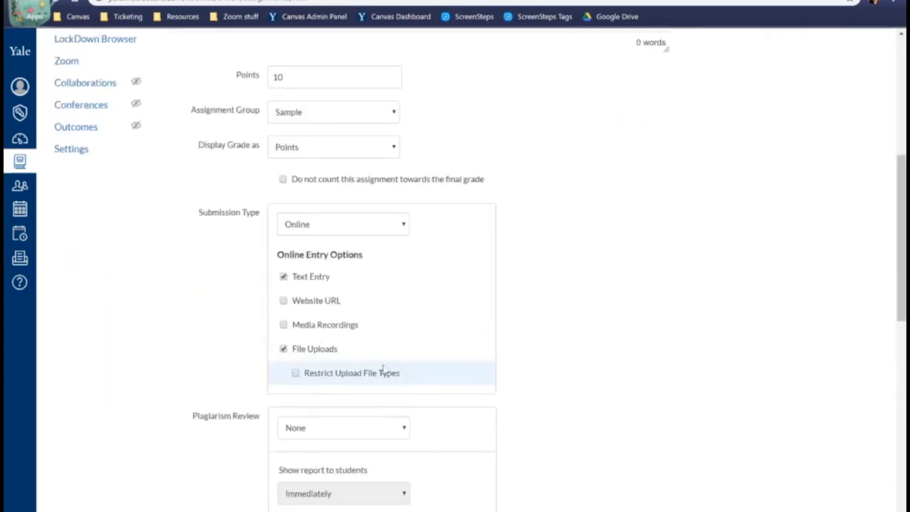
scroll(408, 307, down, 5)
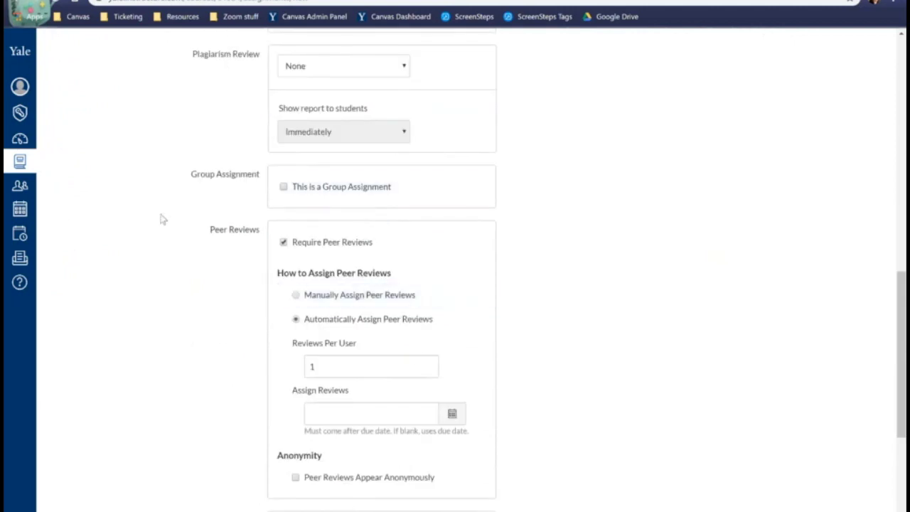
scroll(422, 356, down, 4)
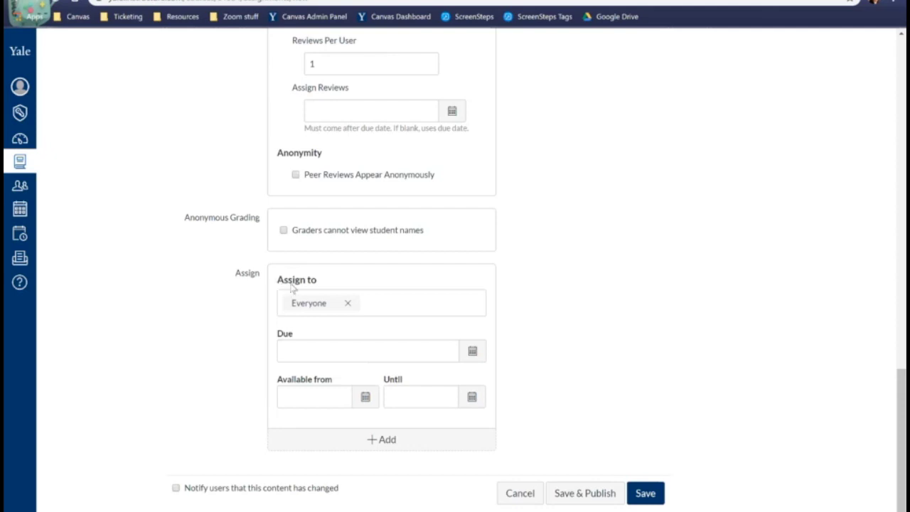
click(473, 351)
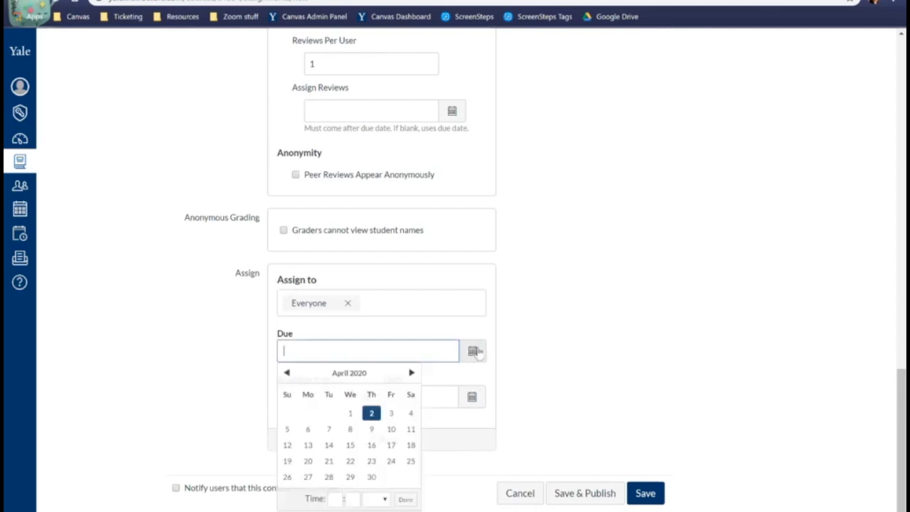
click(374, 463)
click(575, 348)
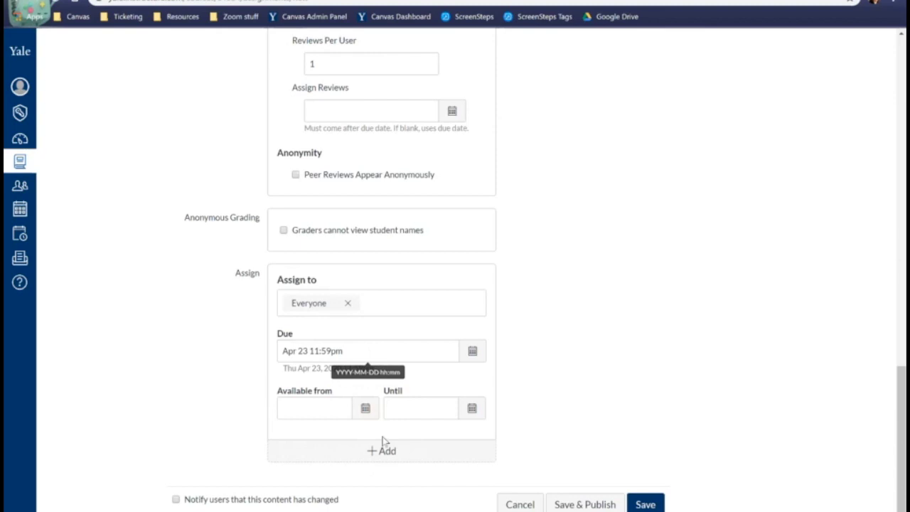
Add a second set of assignment dates and assign it to the student CTL Tester02
scroll(402, 425, down, 1)
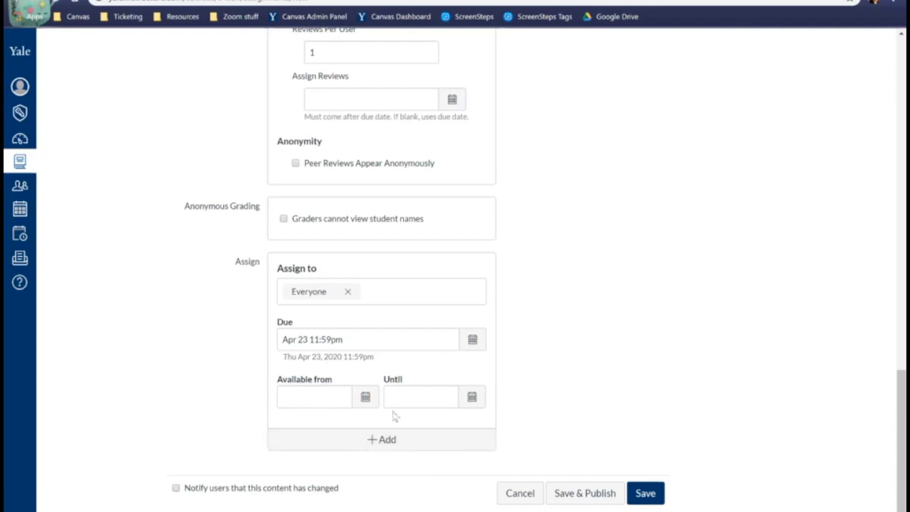
click(382, 442)
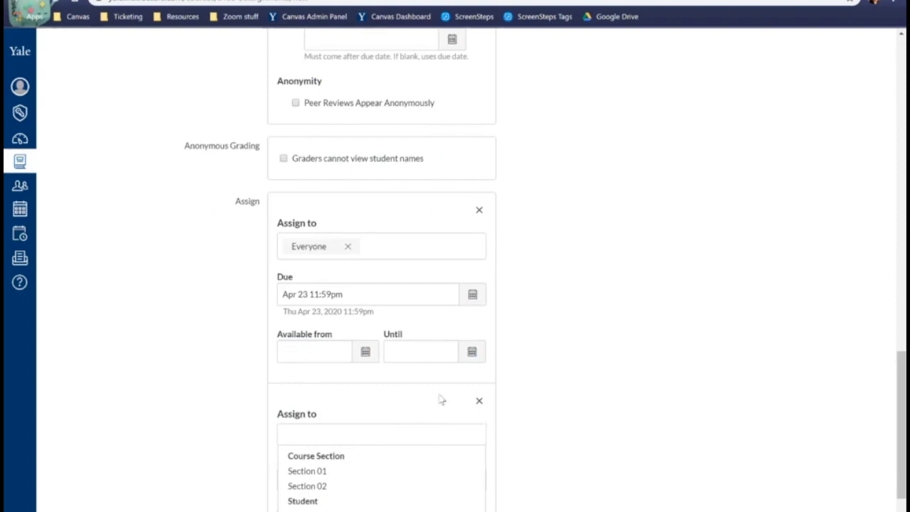
scroll(524, 386, down, 2)
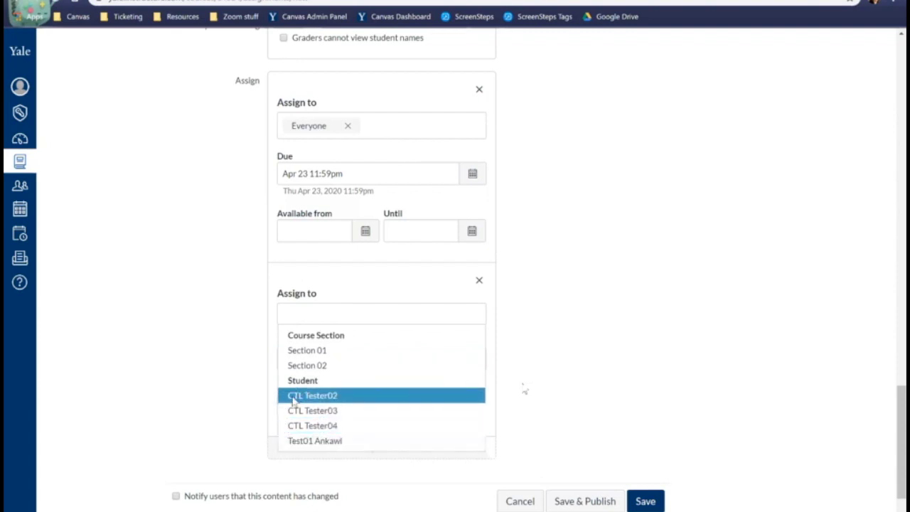
click(300, 396)
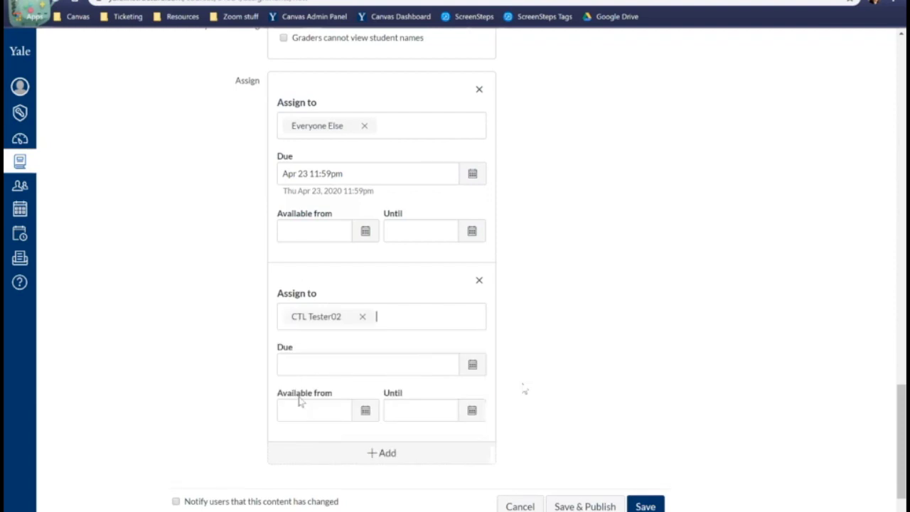
click(317, 320)
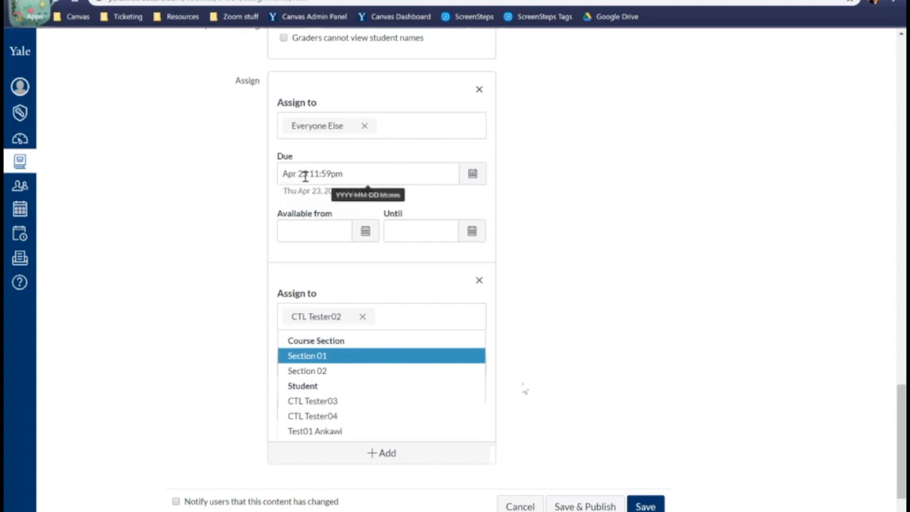
click(259, 305)
Set the due date for CTL Tester02 to Apr 30 11:59pm
click(323, 366)
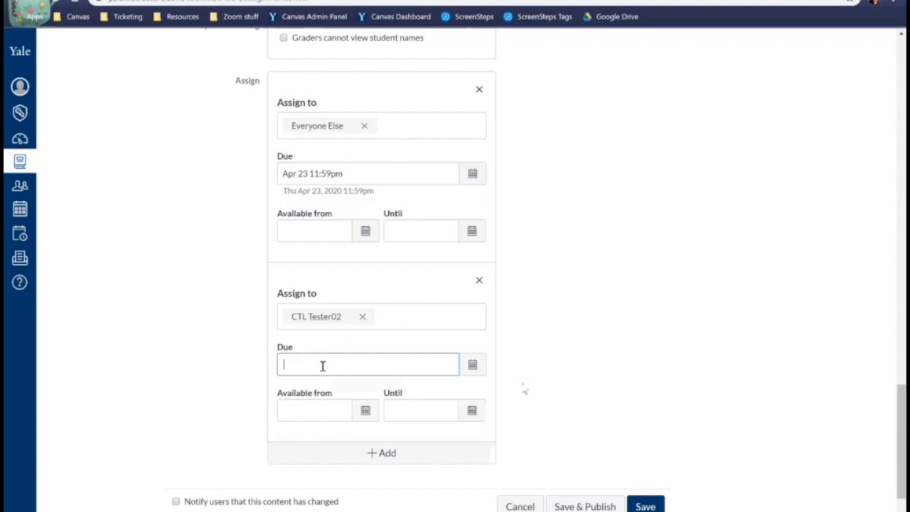
click(474, 366)
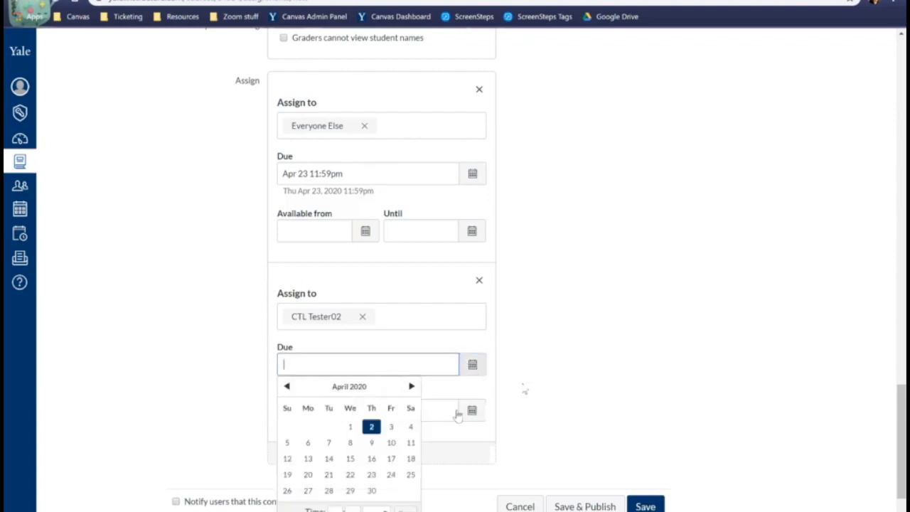
click(371, 490)
click(560, 384)
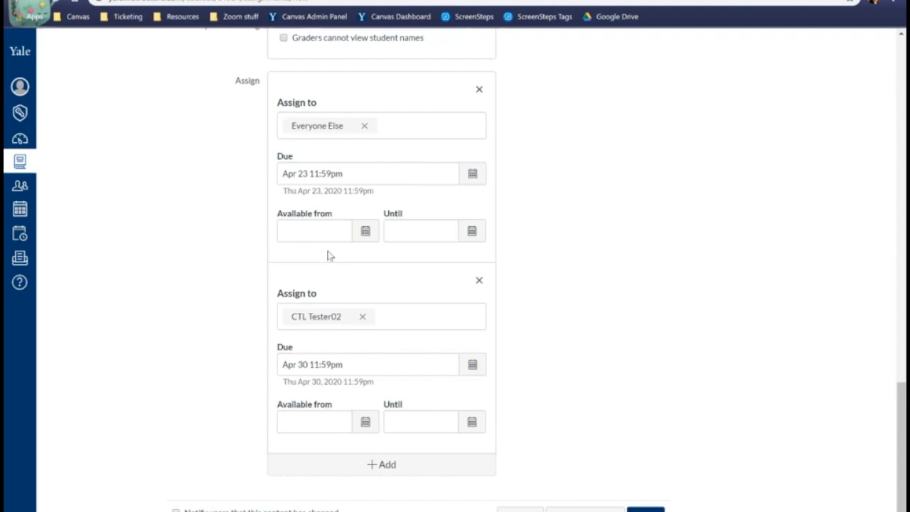
Set the availability for Everyone Else from Apr 9 12am until Apr 23 11:59pm
click(416, 233)
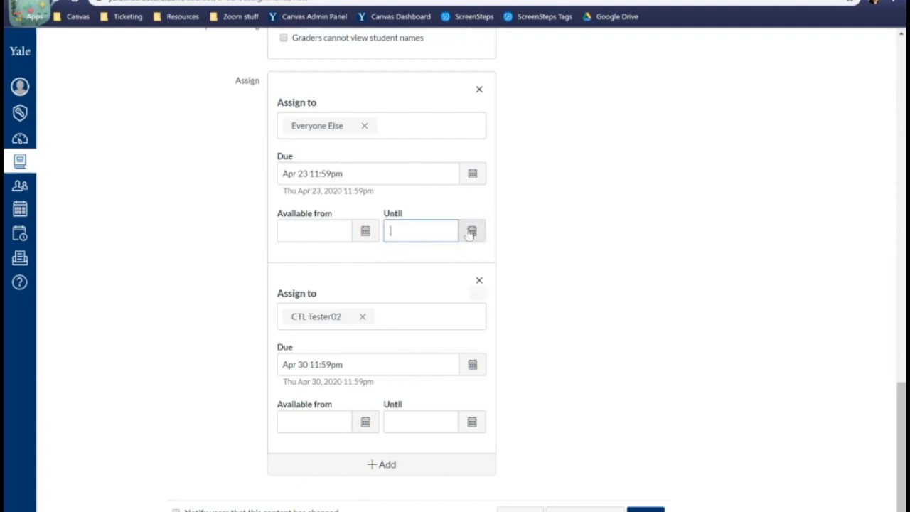
click(472, 231)
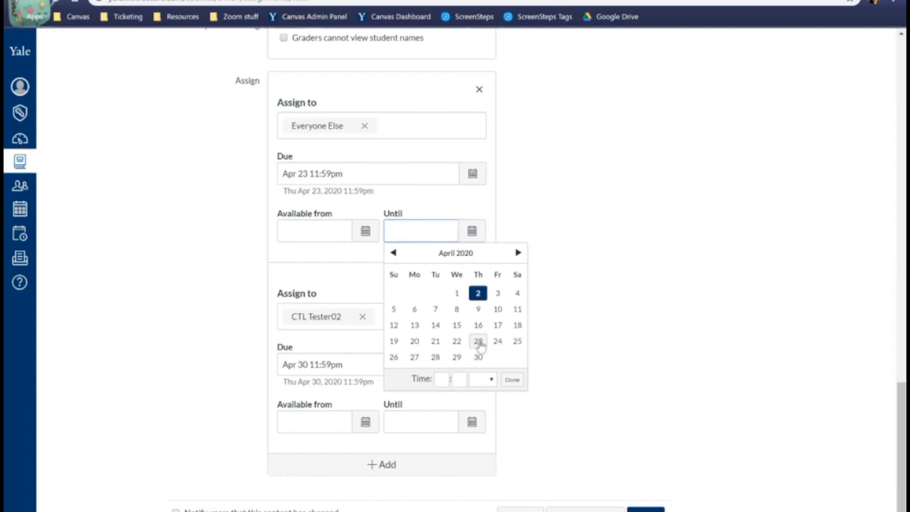
click(479, 342)
click(619, 291)
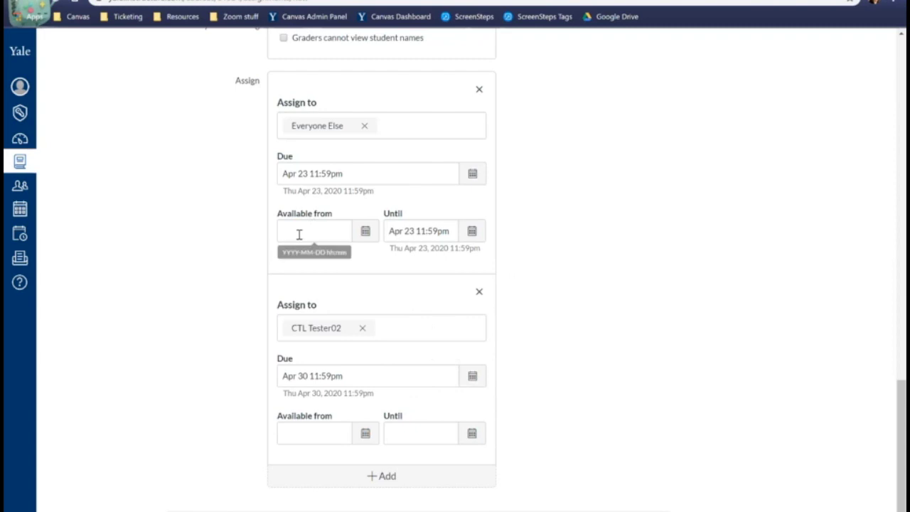
click(300, 235)
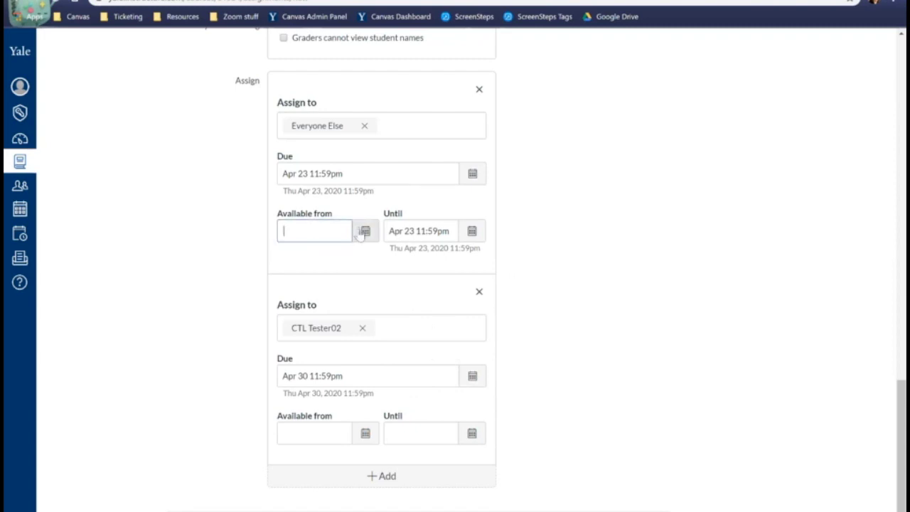
click(366, 231)
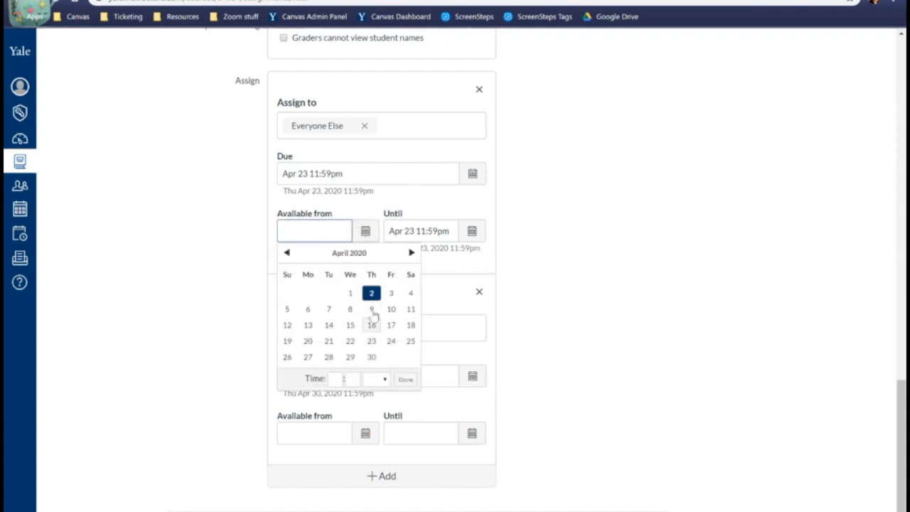
click(372, 309)
click(213, 254)
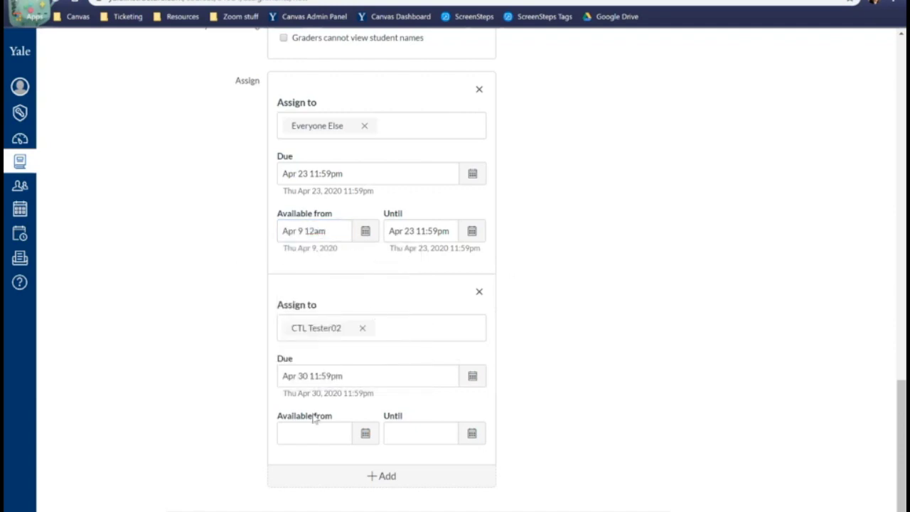
Set the assignment availability for CTL Tester02 from Apr 2 12am until Apr 30 11:59pm
scroll(307, 425, down, 1)
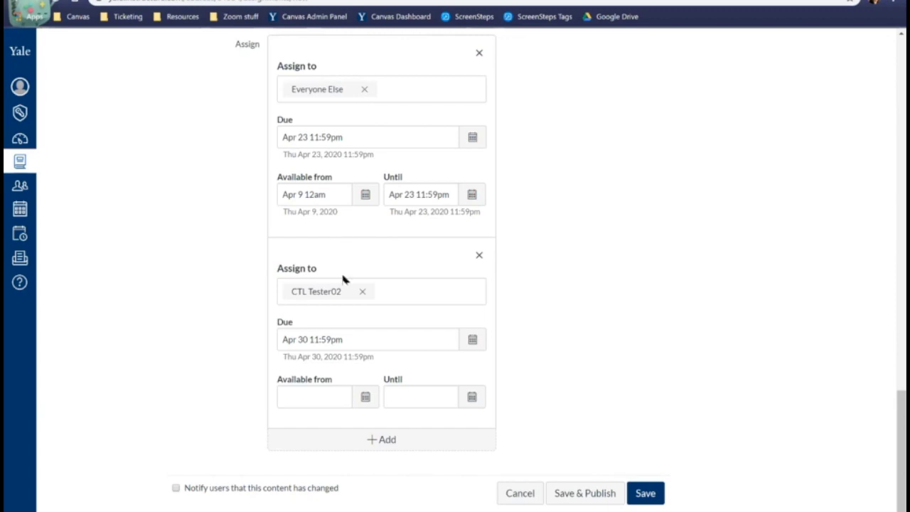
click(298, 393)
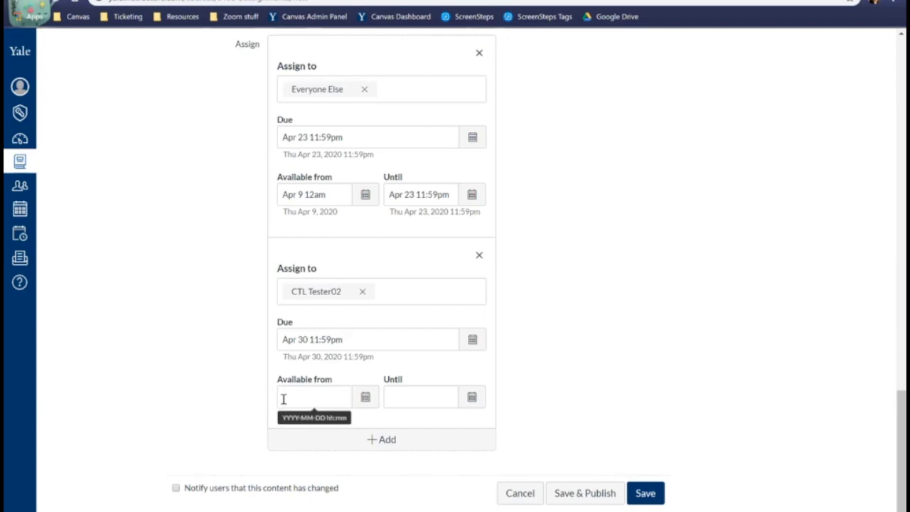
click(313, 394)
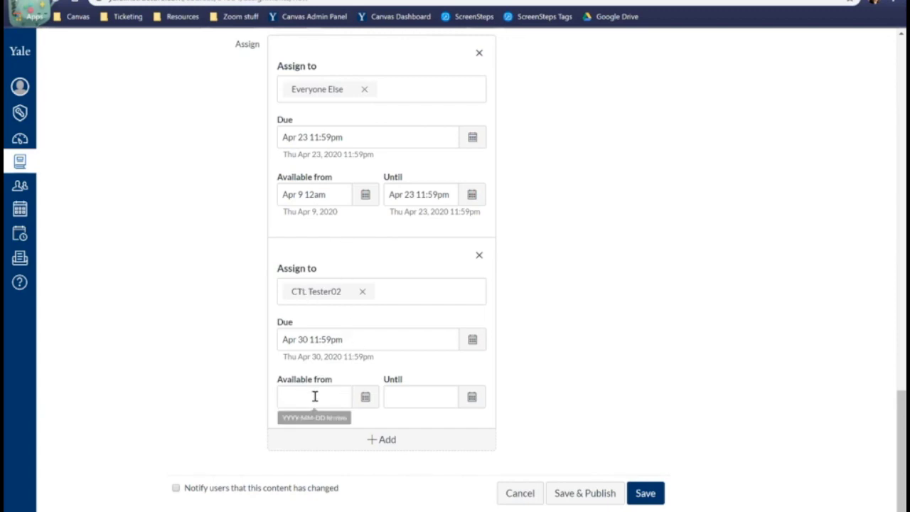
click(366, 396)
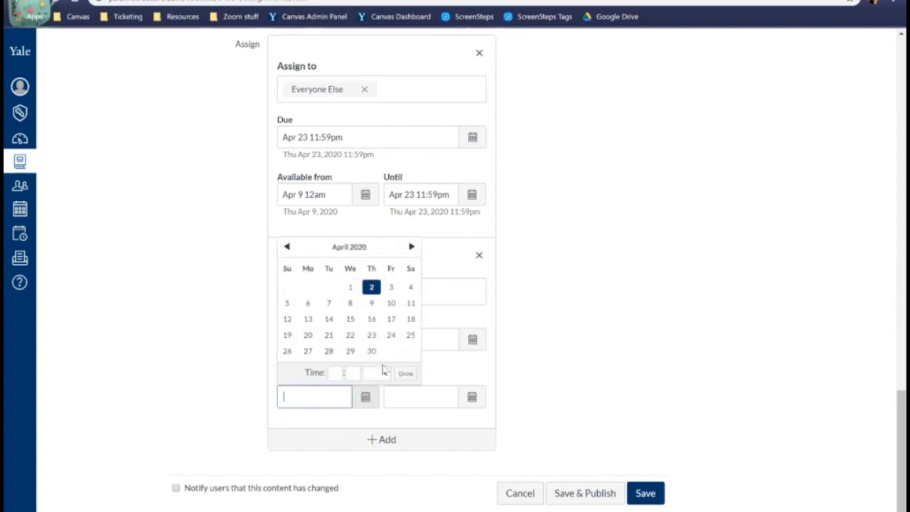
click(371, 289)
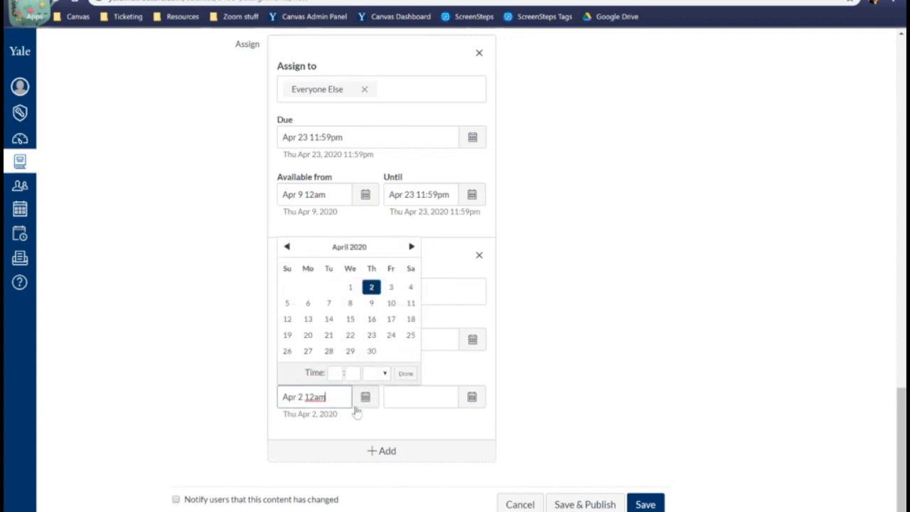
click(475, 399)
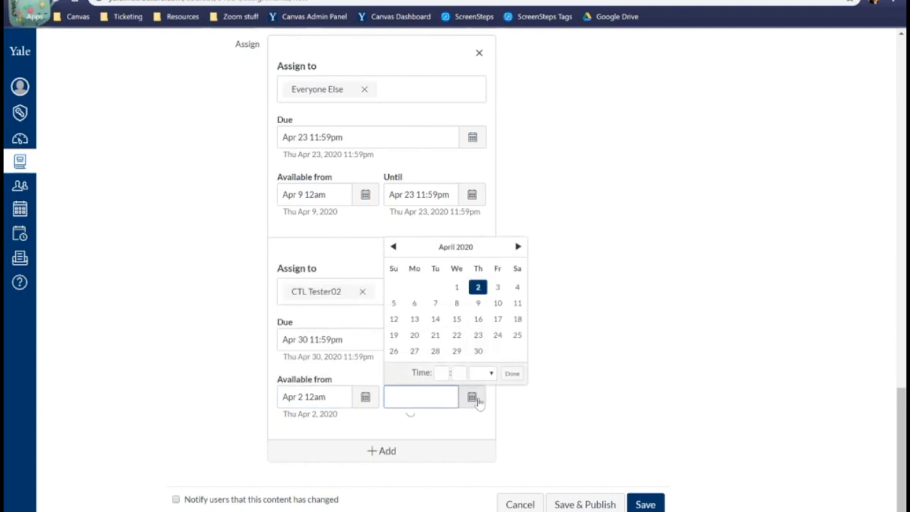
click(476, 353)
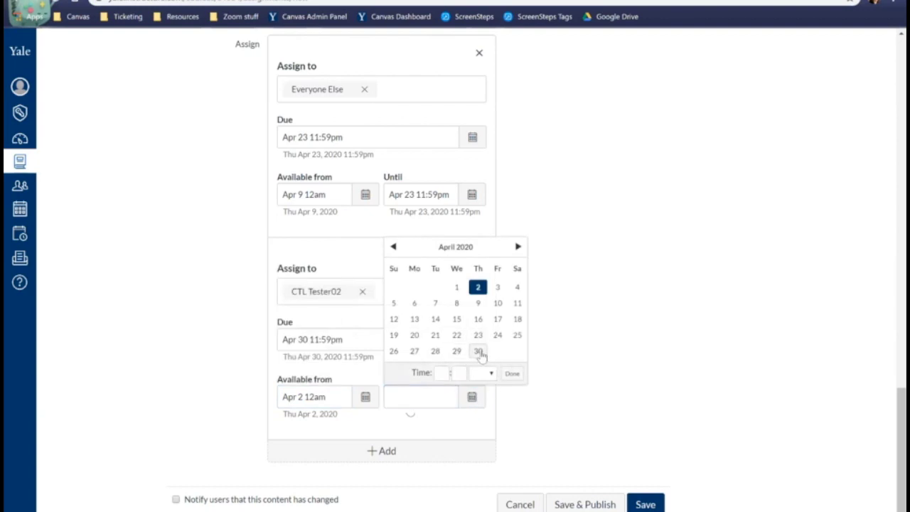
click(647, 400)
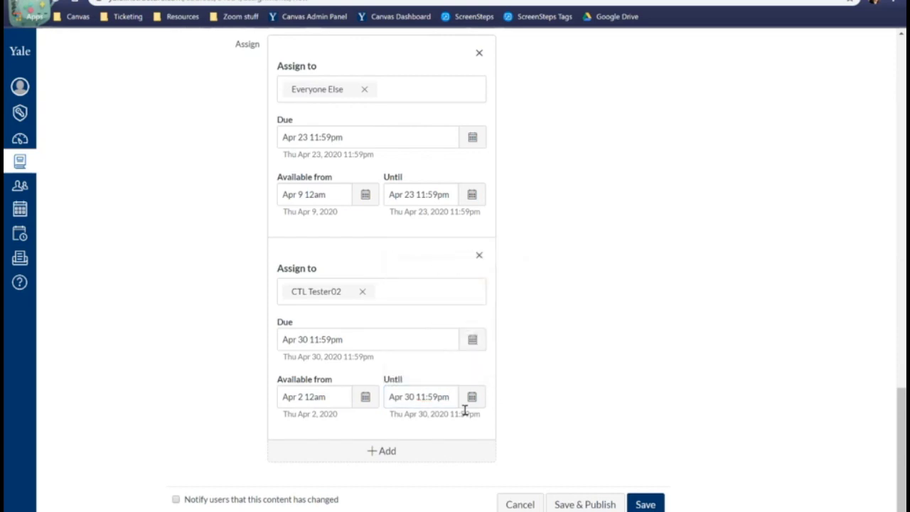
Save the assignment with both sets of dates and publish it
scroll(406, 140, up, 1)
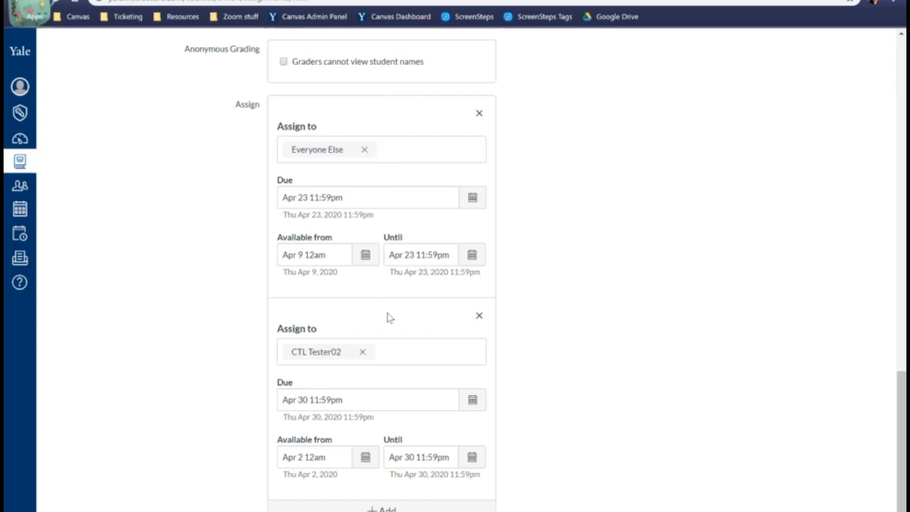
scroll(367, 323, down, 1)
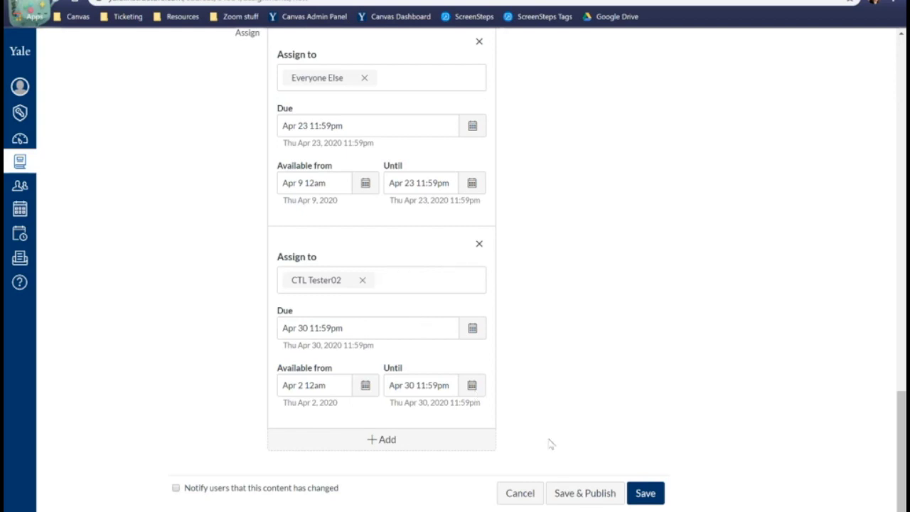
click(643, 498)
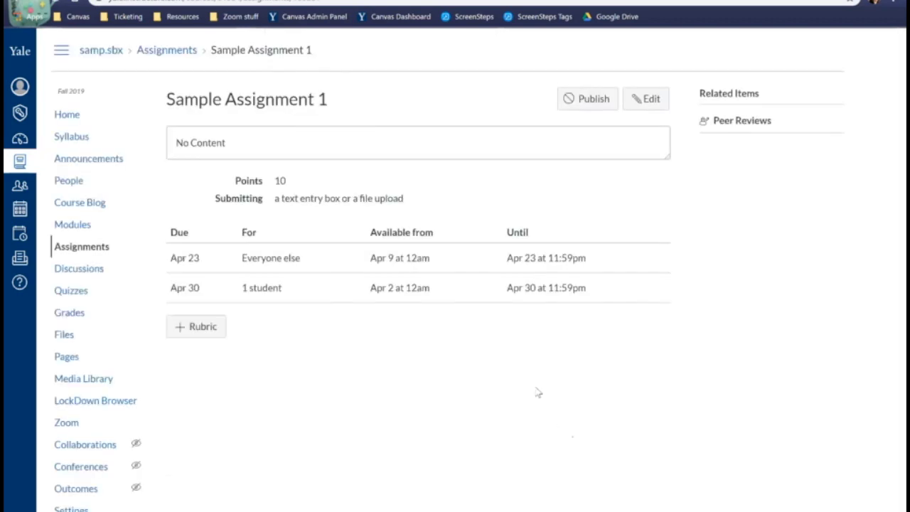
click(588, 102)
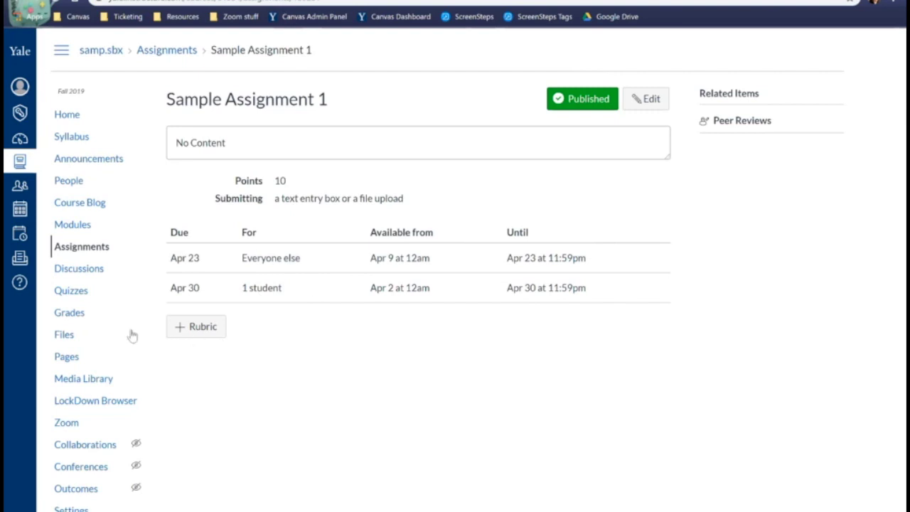
Create a new quiz in the course and title it Sample Quiz 1
click(65, 291)
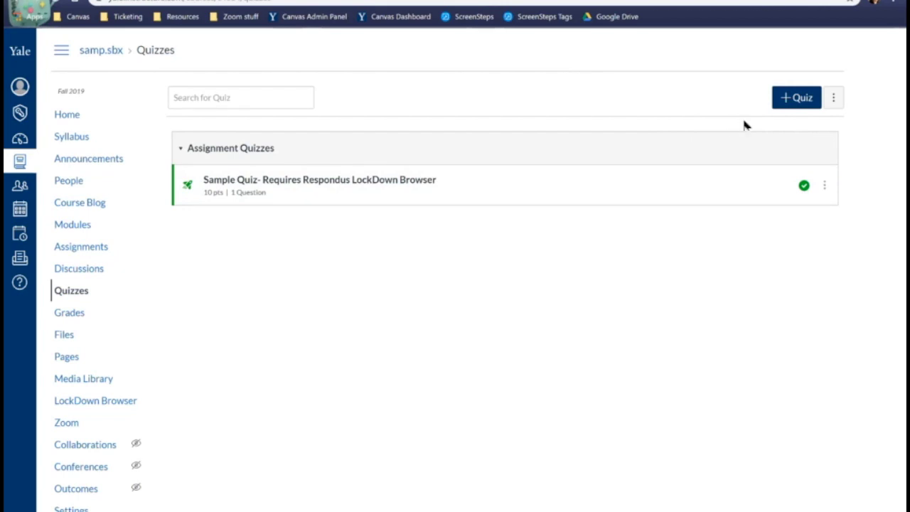
click(801, 100)
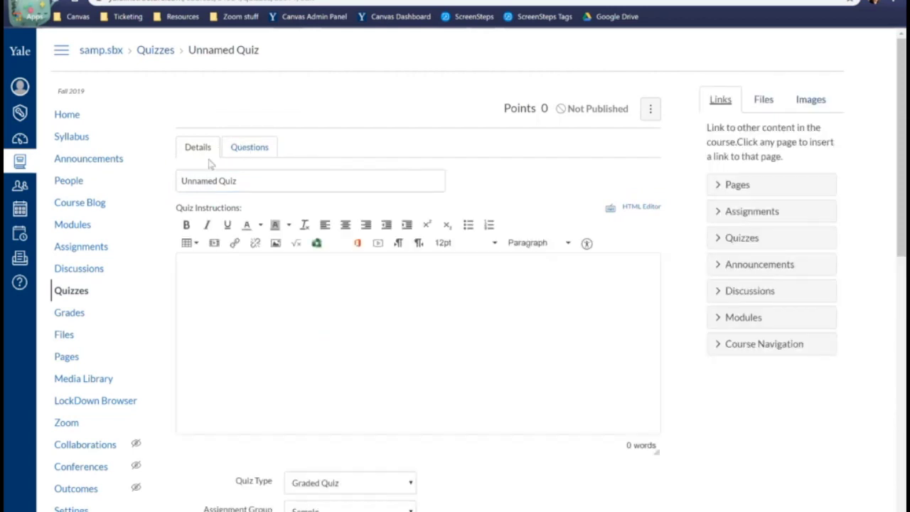
drag(270, 182, 150, 189)
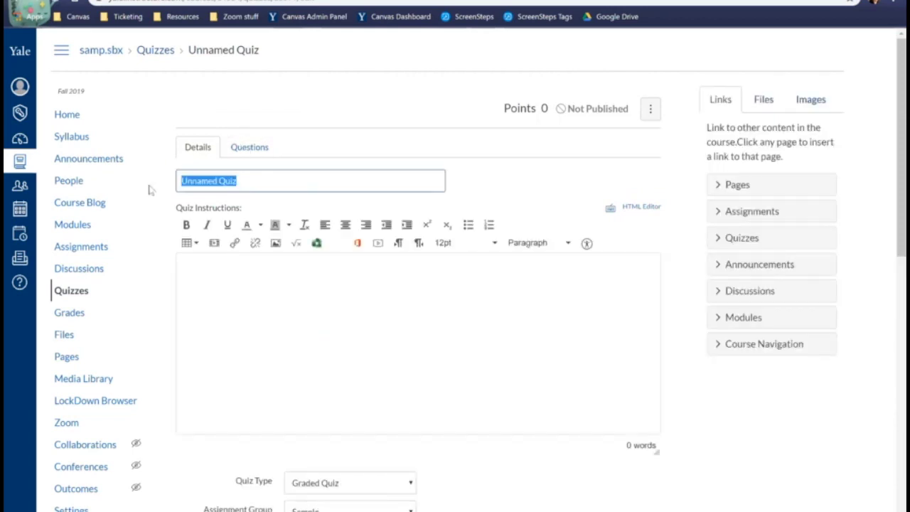
text(Sampl)
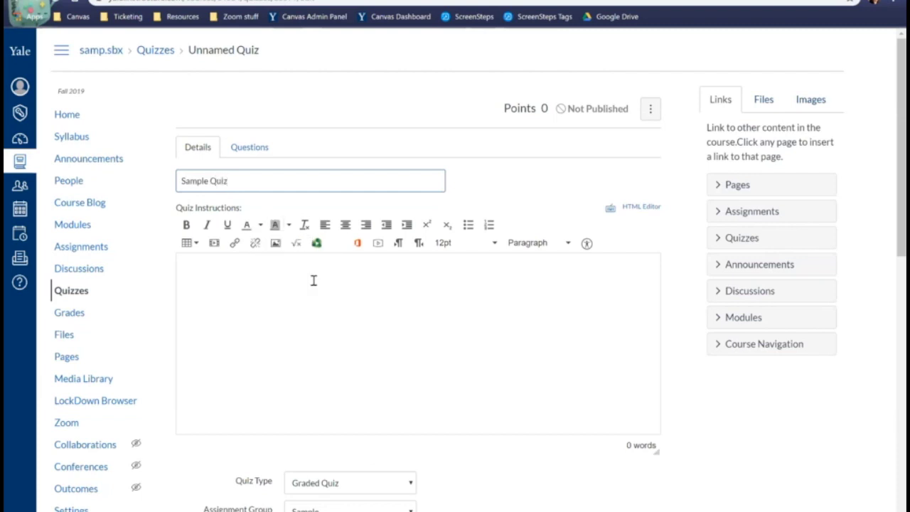
Enable the quiz's time limit and set it to 60 minutes
scroll(304, 257, down, 2)
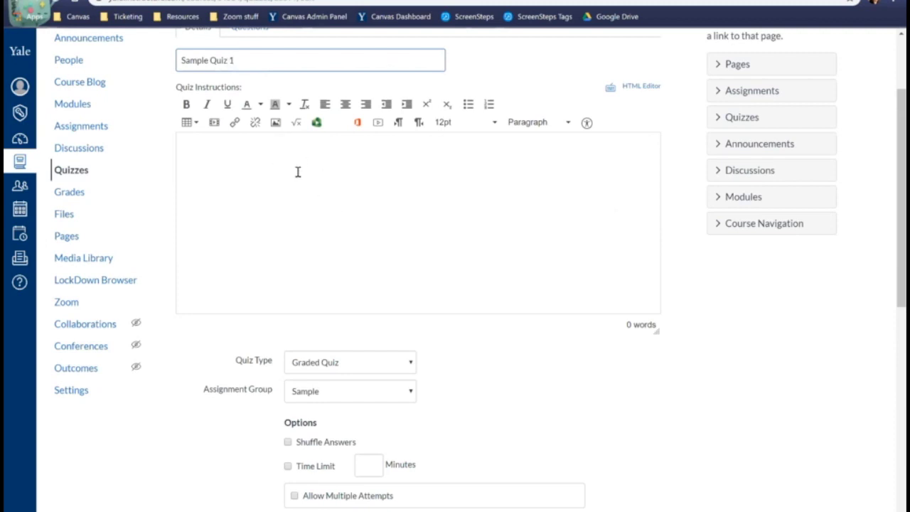
click(274, 182)
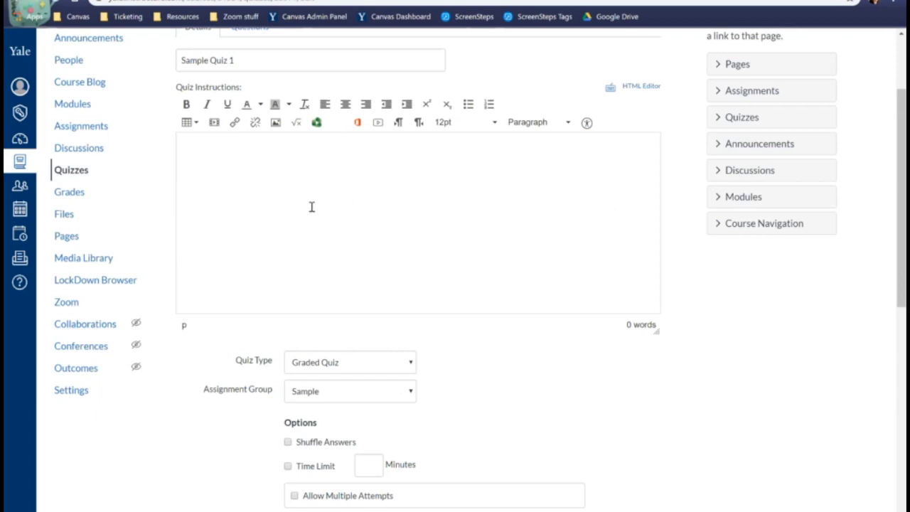
scroll(356, 204, down, 3)
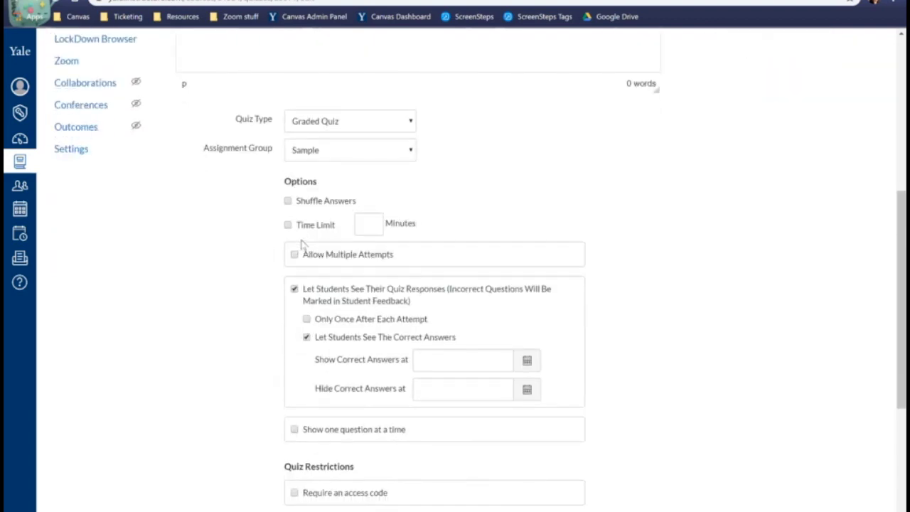
click(289, 226)
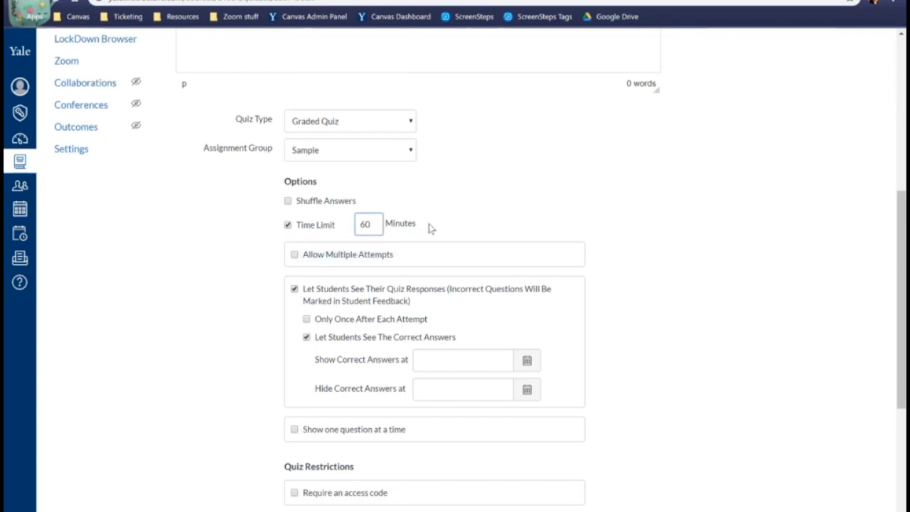
Set the quiz's due date for Everyone to Apr 23 11:59pm
scroll(430, 231, down, 3)
scroll(434, 233, down, 2)
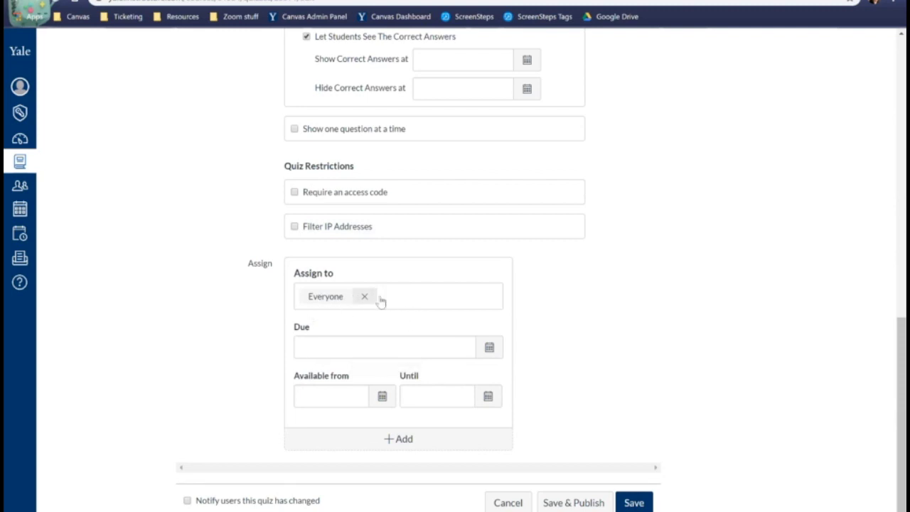
click(489, 347)
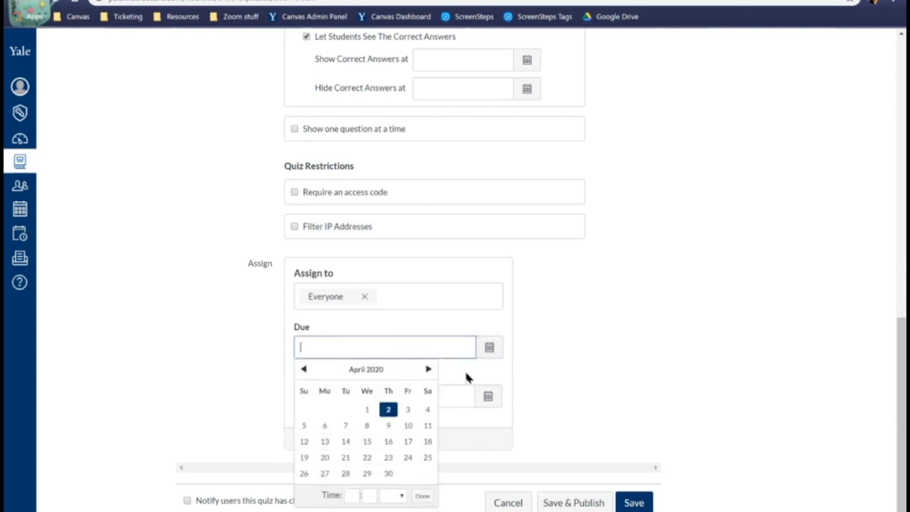
click(388, 458)
click(674, 368)
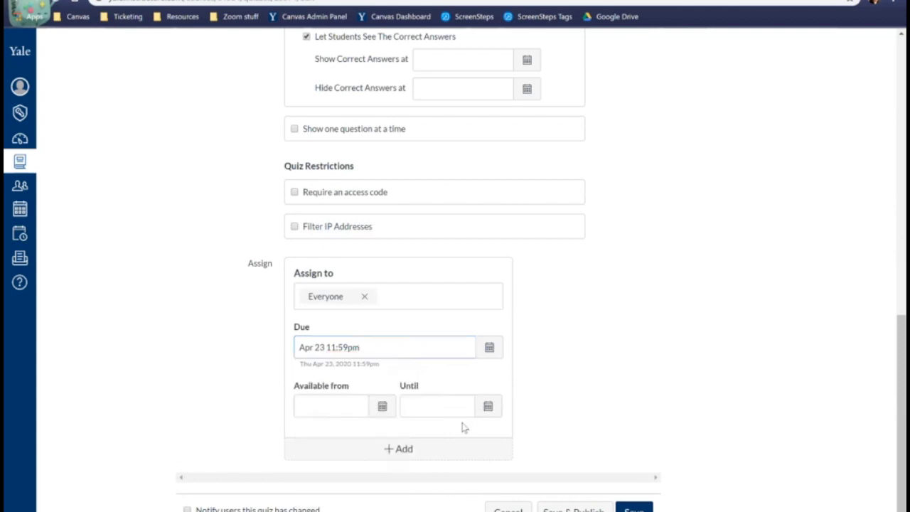
Set the quiz availability for Everyone from Apr 9 12am until Apr 23 11:59pm
click(383, 407)
click(389, 313)
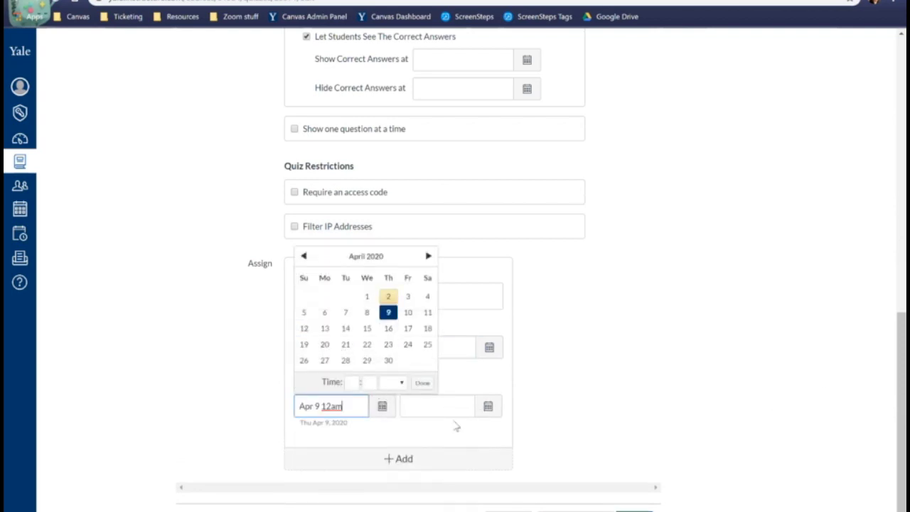
click(488, 407)
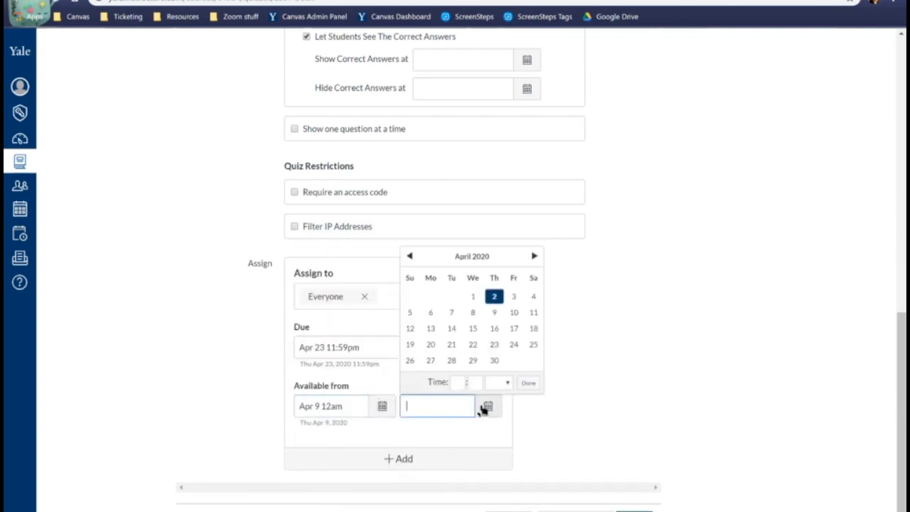
click(492, 345)
click(647, 402)
Add a second set of quiz dates and assign it to the student CTL Tester02
click(391, 460)
scroll(374, 466, down, 3)
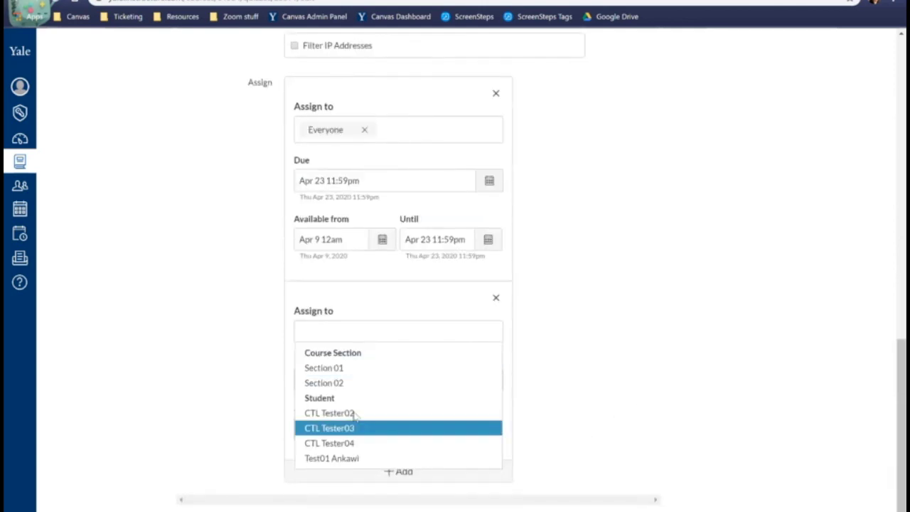
click(324, 418)
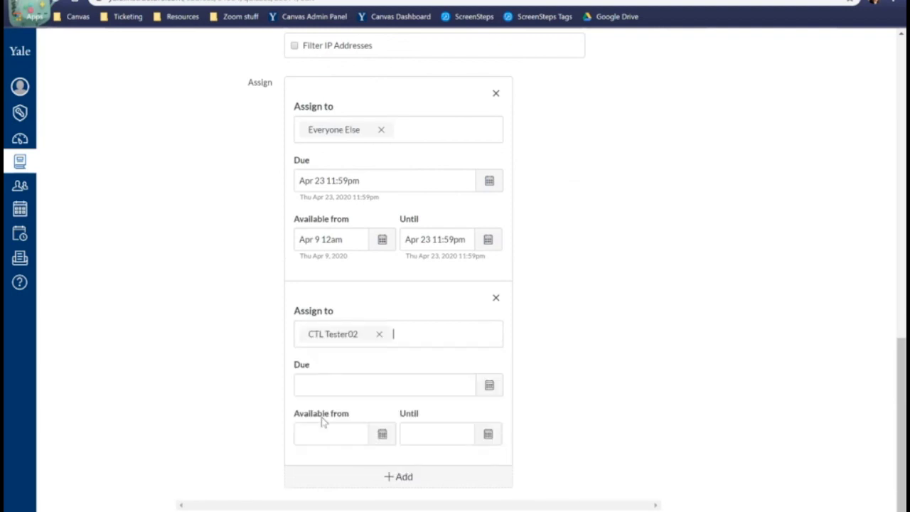
click(616, 385)
Set the quiz's due date for CTL Tester02 to Apr 30 11:59pm
click(491, 387)
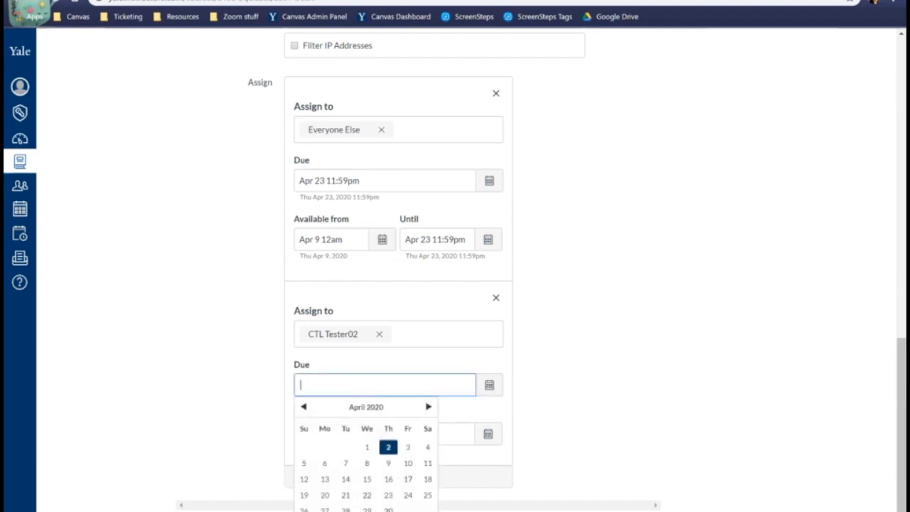
click(389, 510)
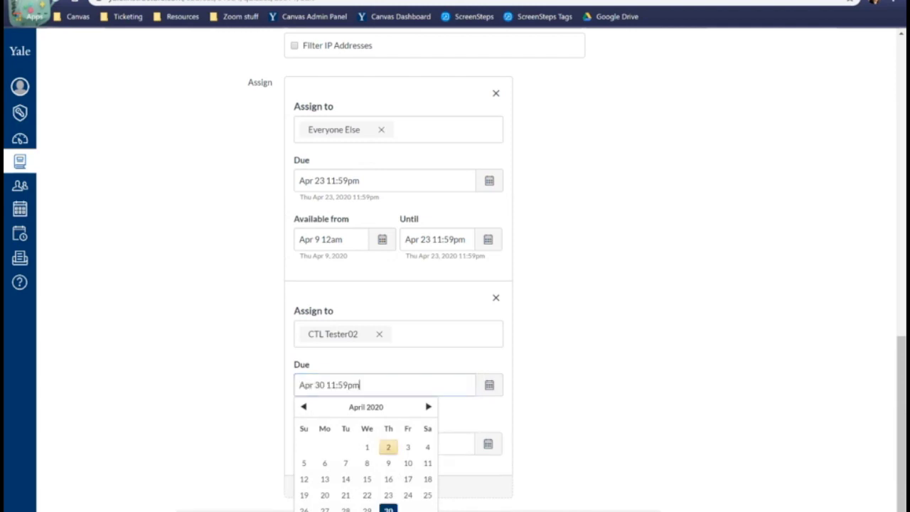
click(541, 416)
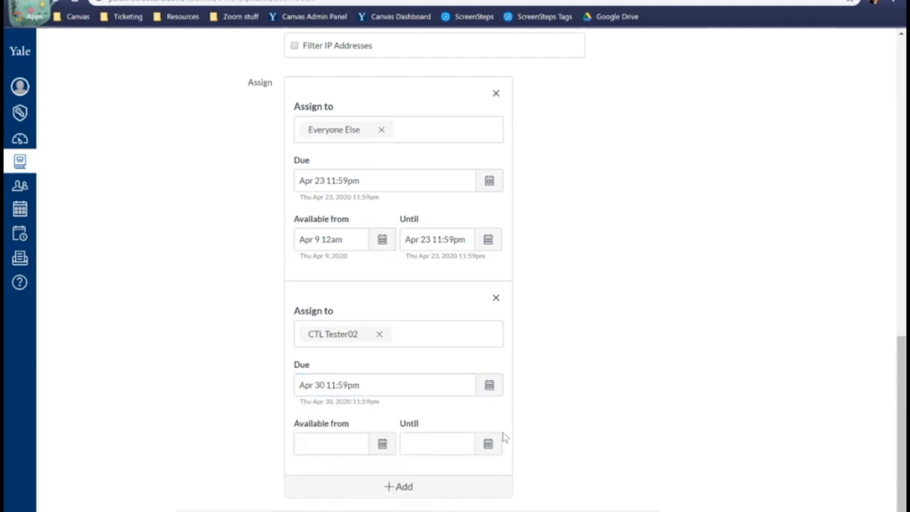
Set the quiz availability for CTL Tester02 from Apr 2 12am until Apr 30 11:59pm
scroll(395, 464, down, 1)
click(382, 397)
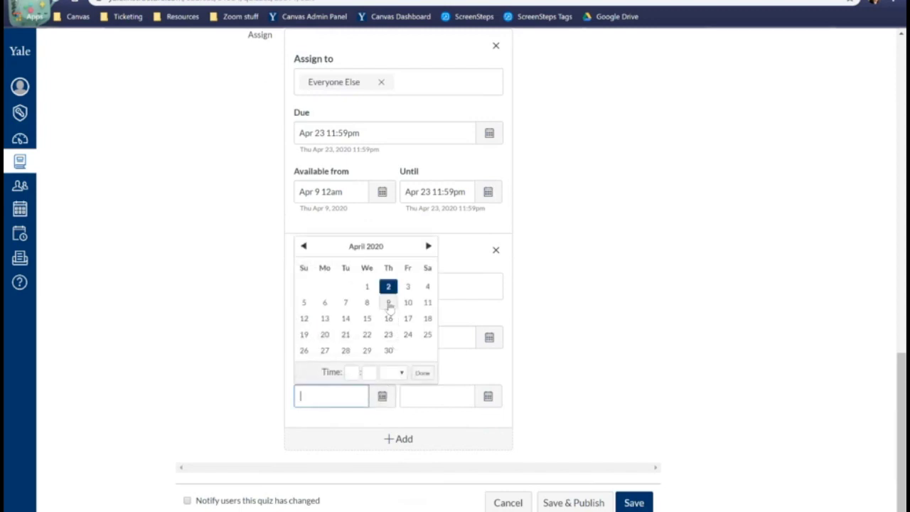
click(388, 287)
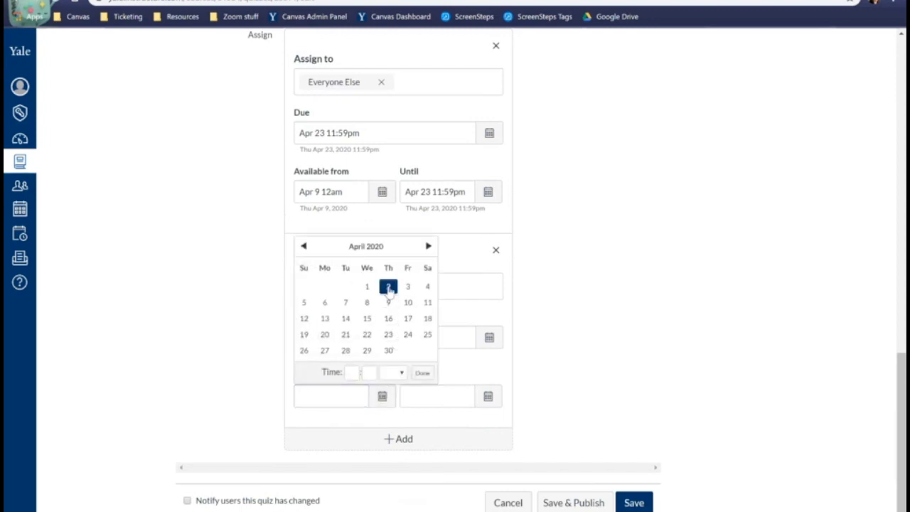
click(489, 400)
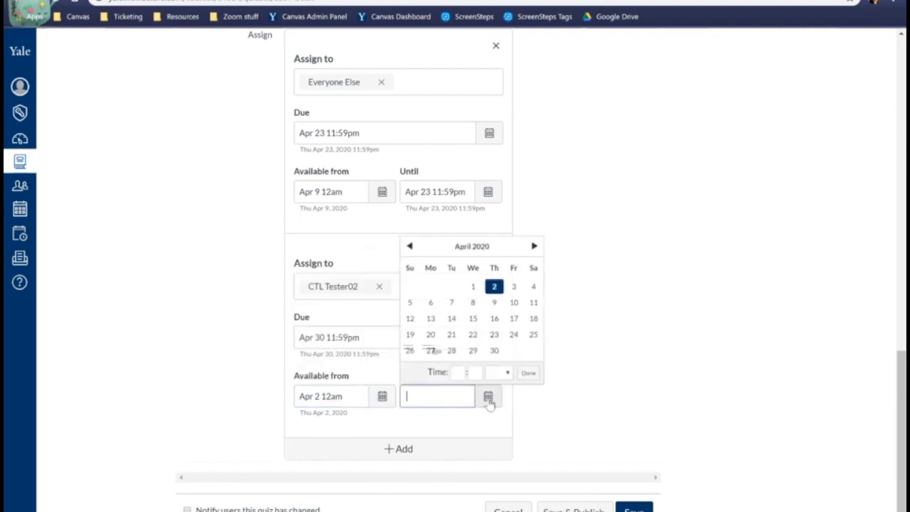
click(496, 352)
click(623, 370)
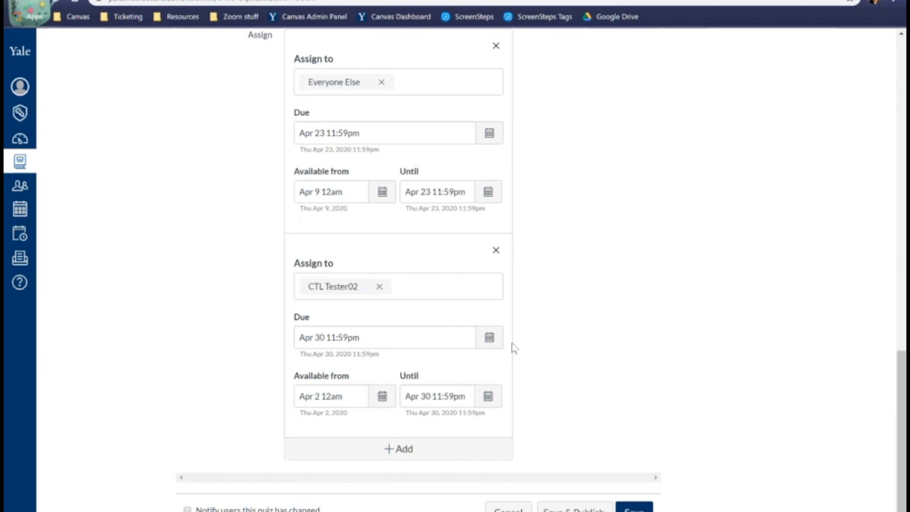
scroll(542, 361, up, 3)
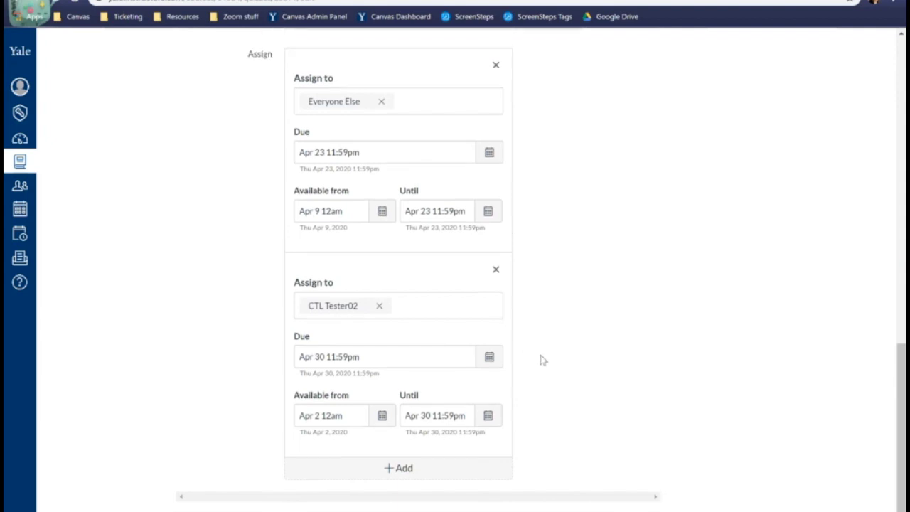
Save Sample Quiz 1 with both sets of dates and publish it
scroll(543, 362, down, 2)
scroll(497, 373, down, 1)
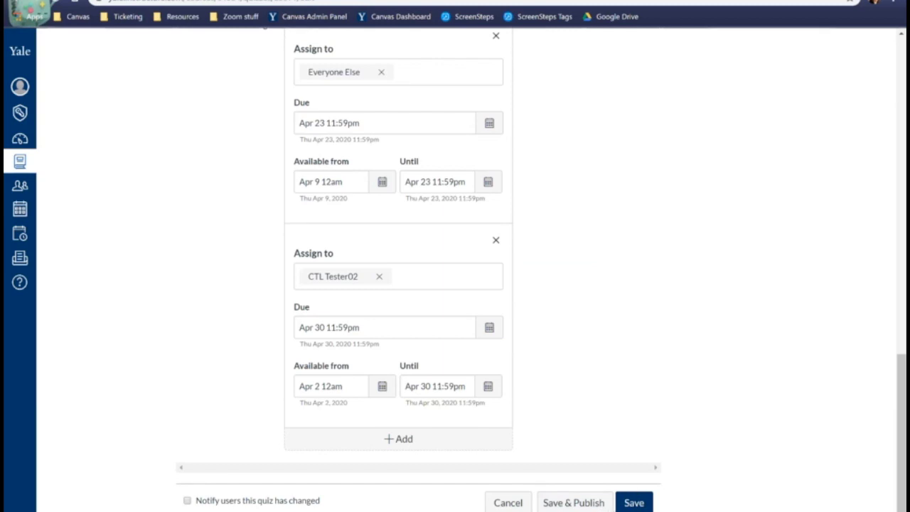
click(634, 503)
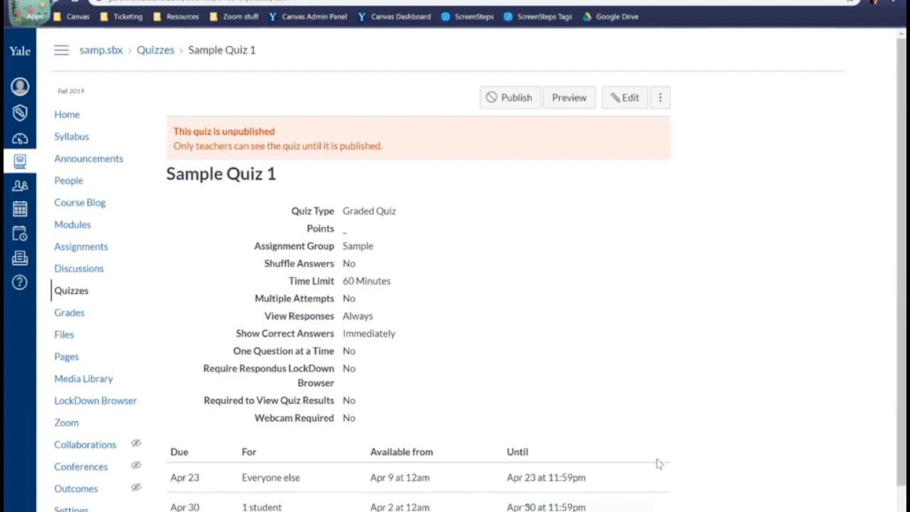
scroll(590, 437, down, 1)
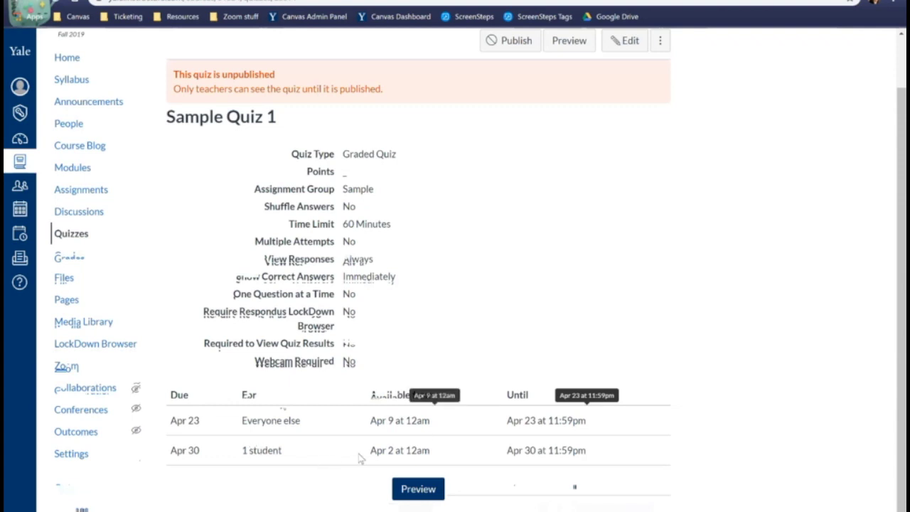
scroll(636, 369, up, 1)
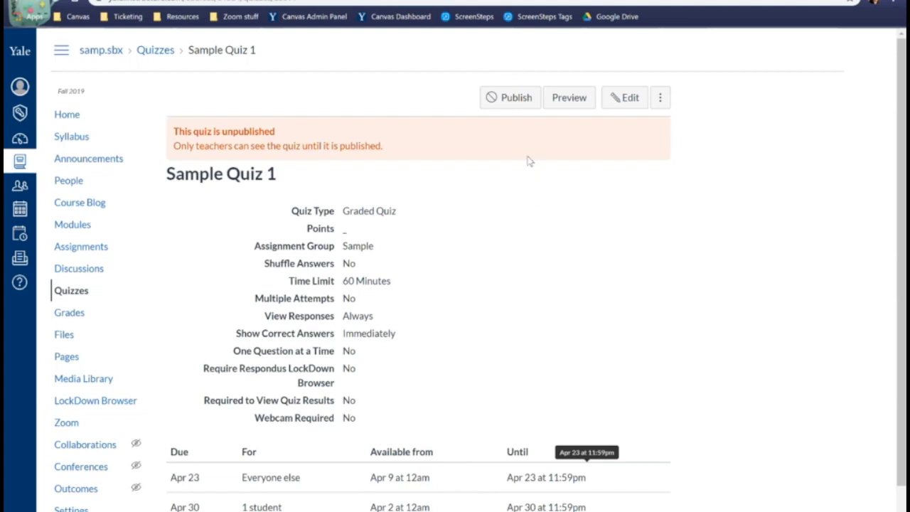
click(500, 97)
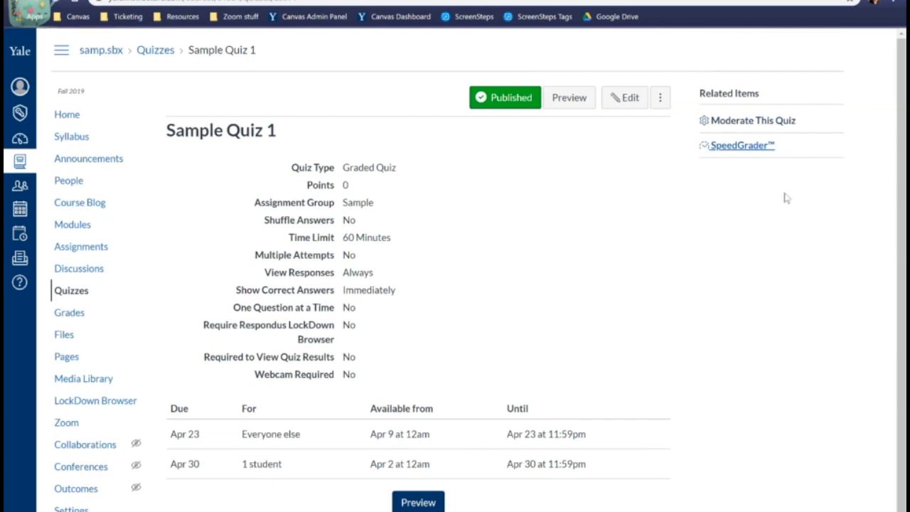
In quiz moderation, give the first listed student 1 extra attempt, 30 extra minutes per attempt, and a manual unlock for the next attempt
click(729, 123)
click(743, 125)
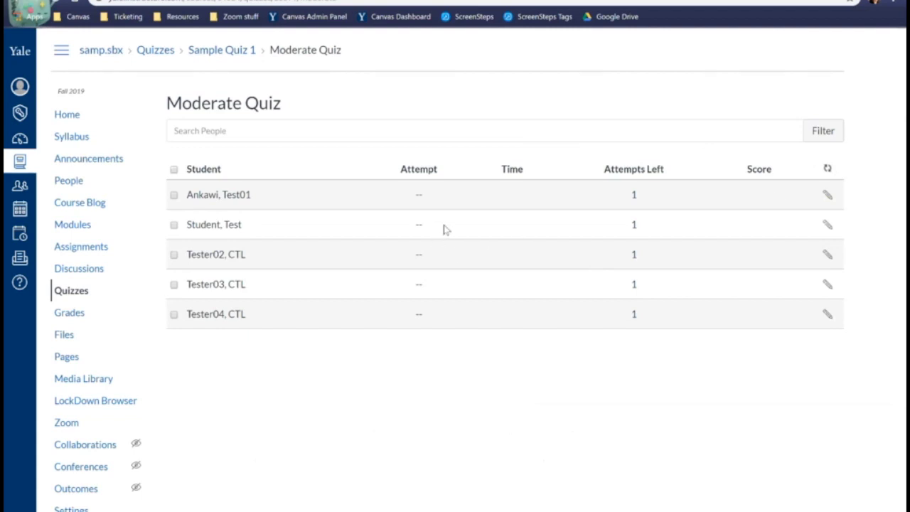
click(828, 198)
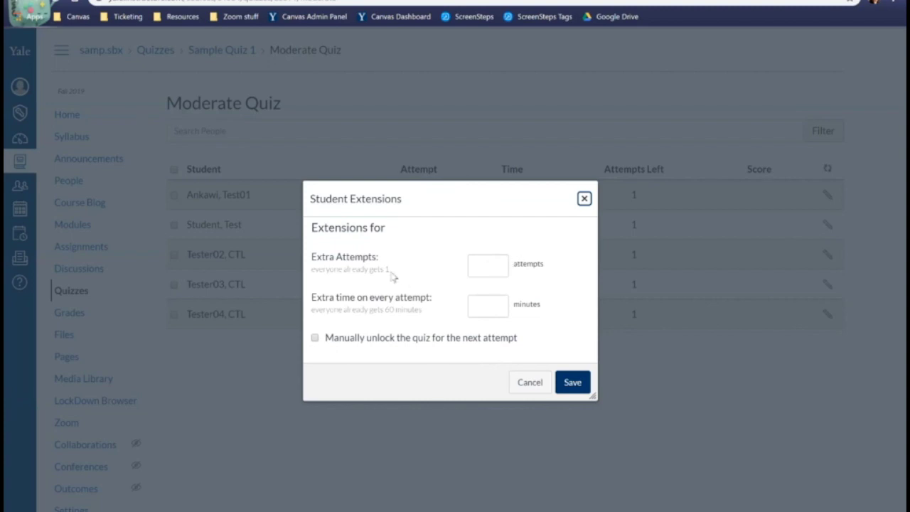
click(483, 263)
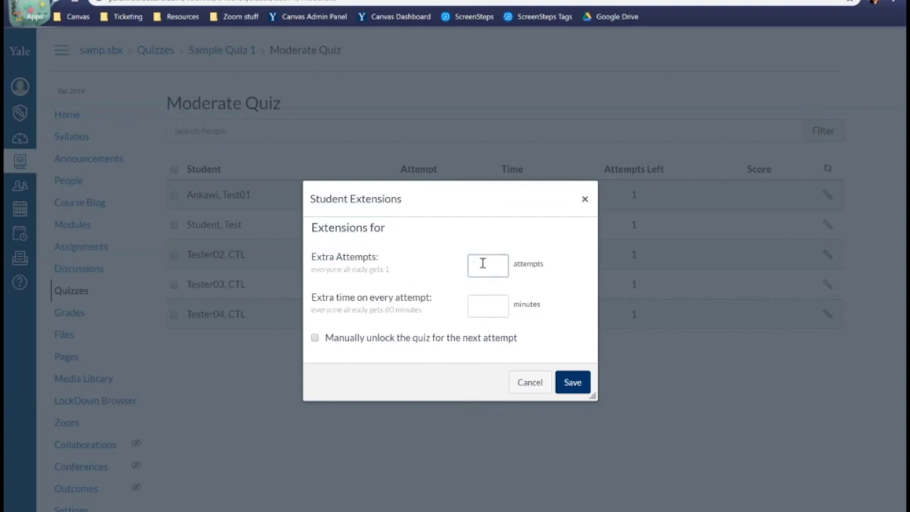
text(1)
click(498, 315)
text(30)
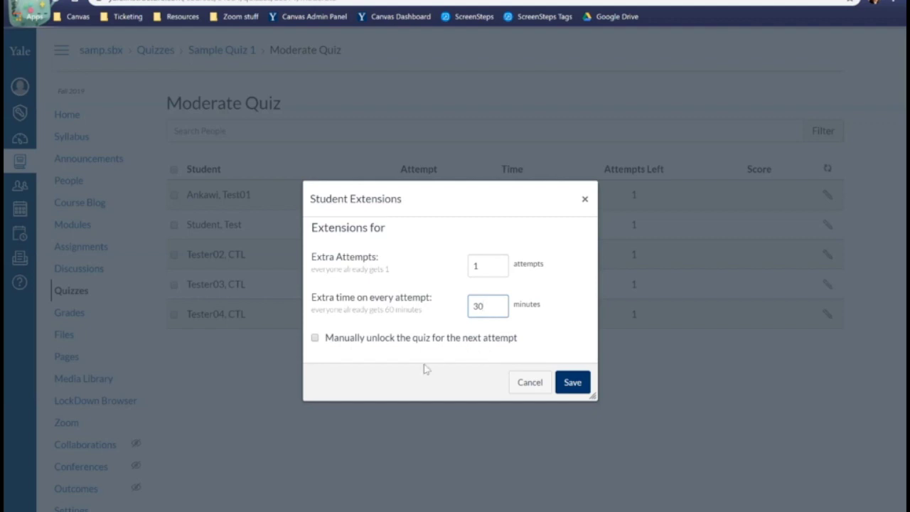
click(316, 339)
click(577, 385)
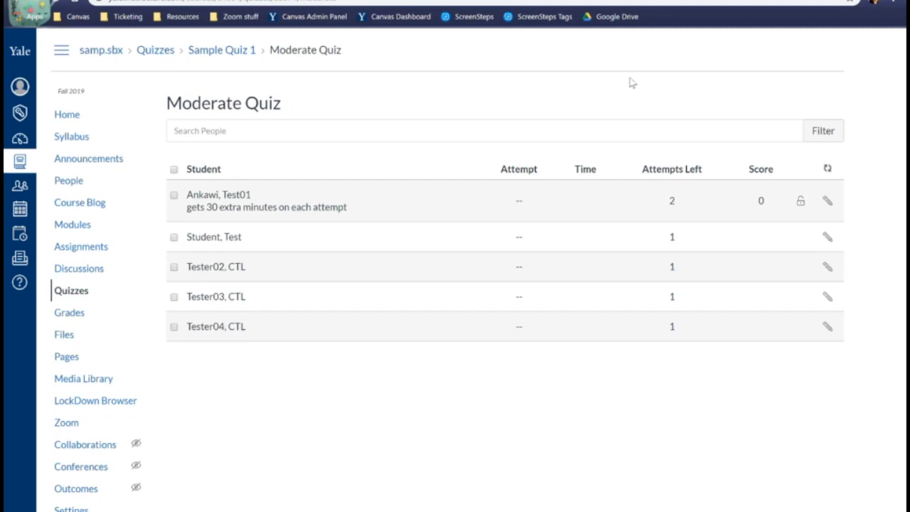
Review the first student's saved quiz extensions and close them without changes
click(824, 202)
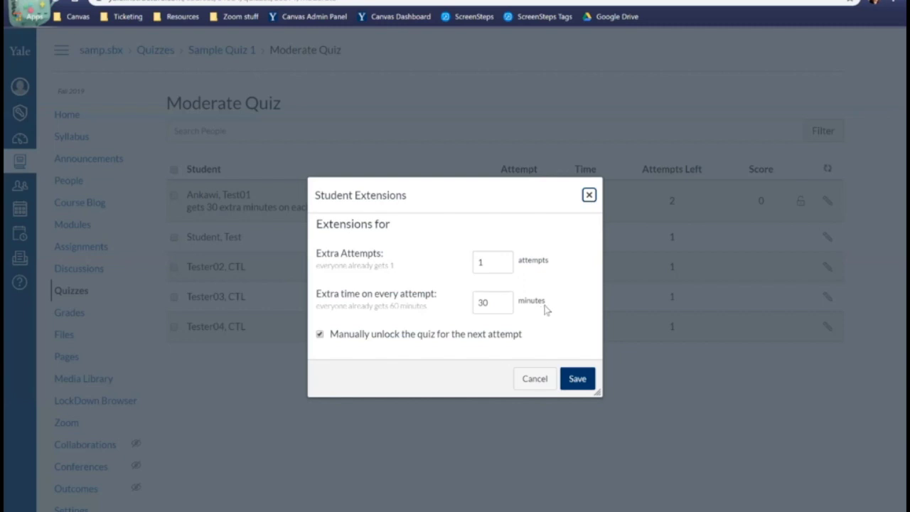
key(Escape)
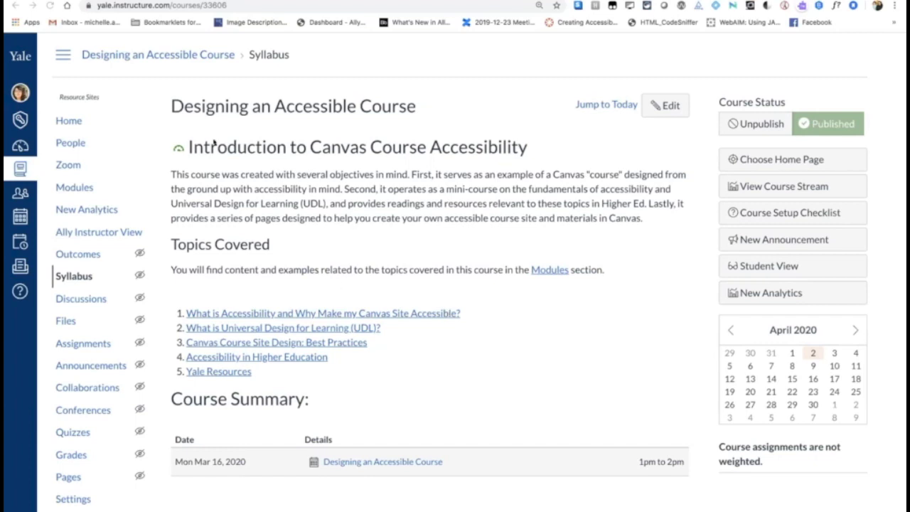
Move the focus forward through the Syllabus links, course options and calendar, and back again, to check keyboard accessibility
key(Tab)
key(Tab)
key(Tab)
key(Tab)
key(Tab)
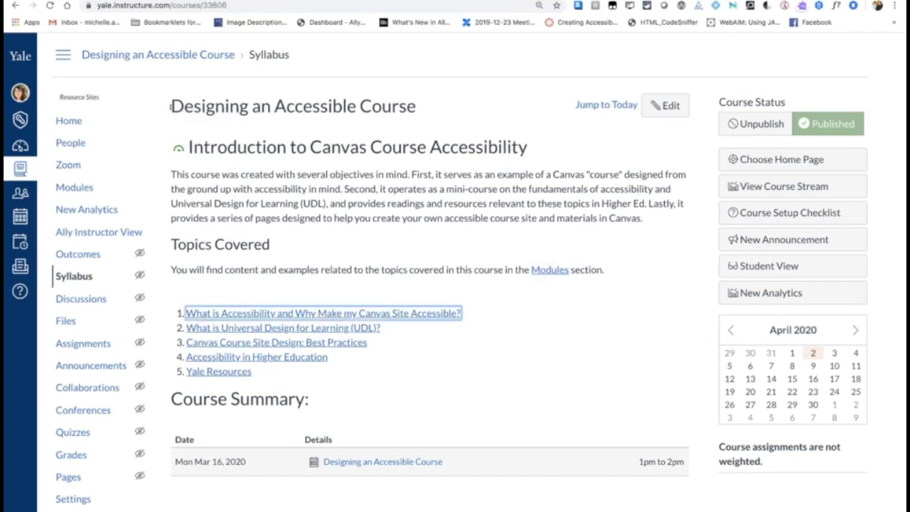
key(Tab)
key(Tab)
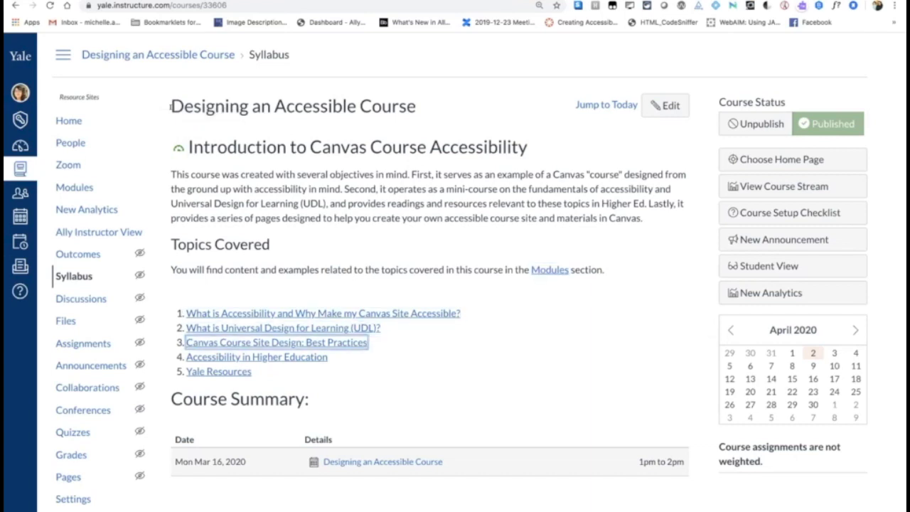
key(Tab)
key(Tab)
key(Tab)
key(Tab)
key(Tab)
key(Tab)
key(Tab)
key(Tab)
key(Tab)
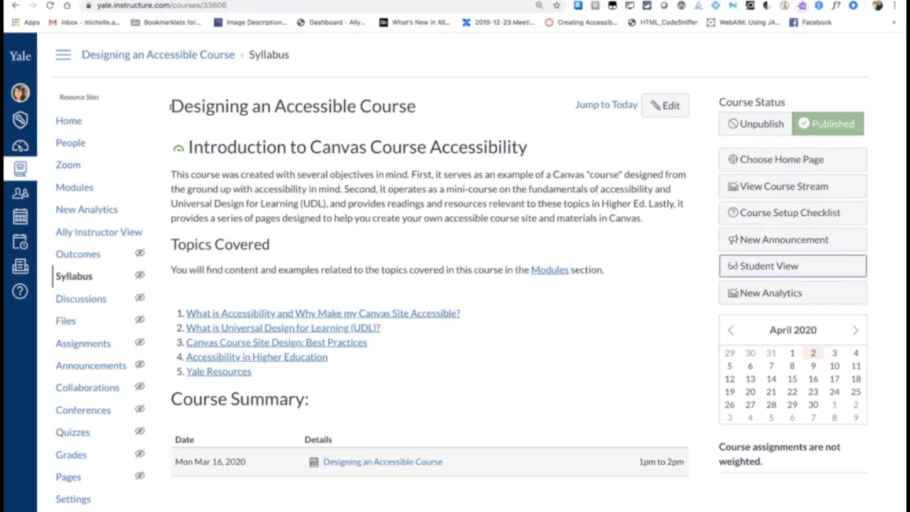
key(Tab)
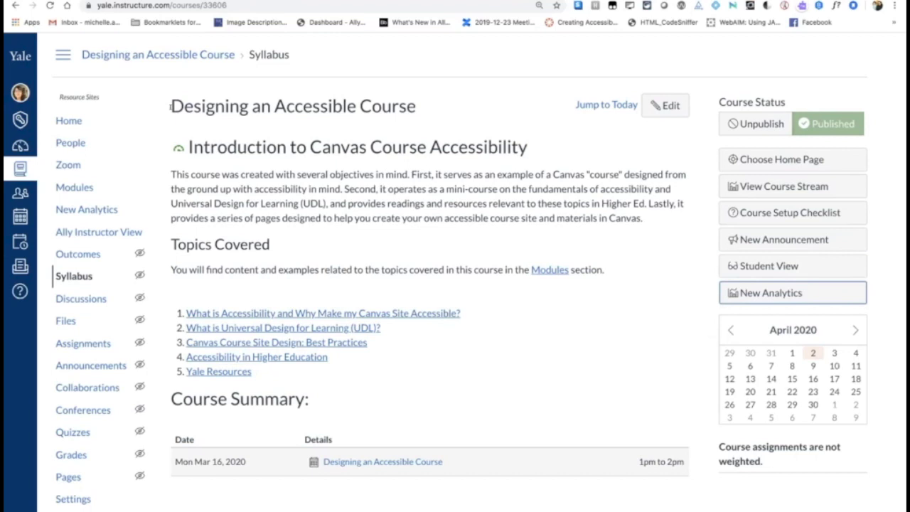
key(Tab)
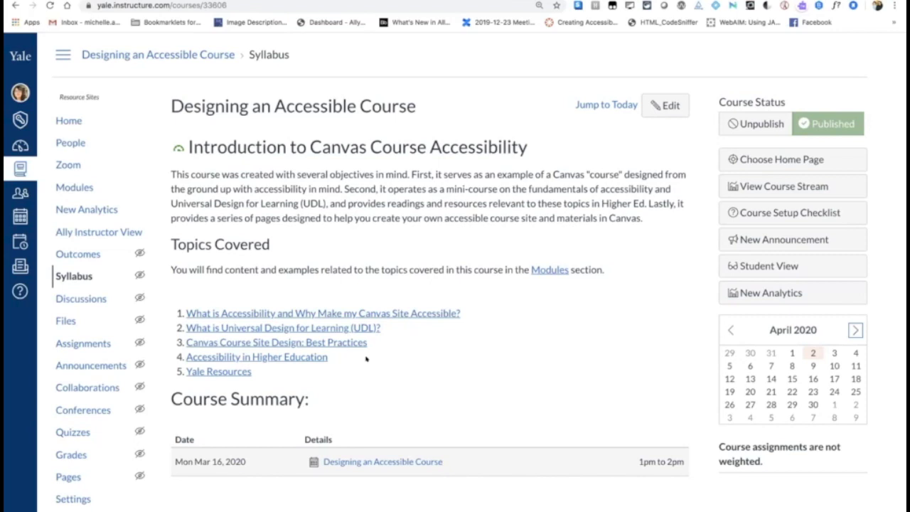
key(shift+Tab)
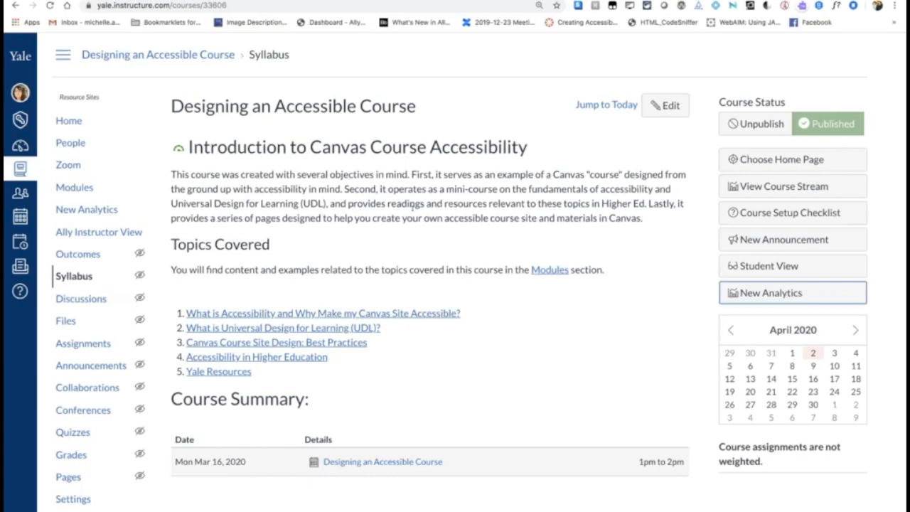
key(shift+Tab)
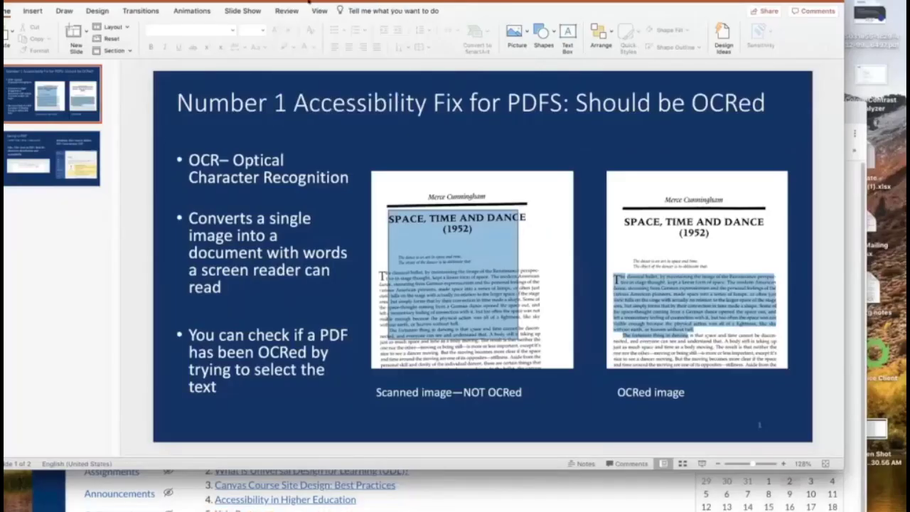
Switch to PowerPoint and present the slide about OCRed PDFs in full screen
key(super+shift+Return)
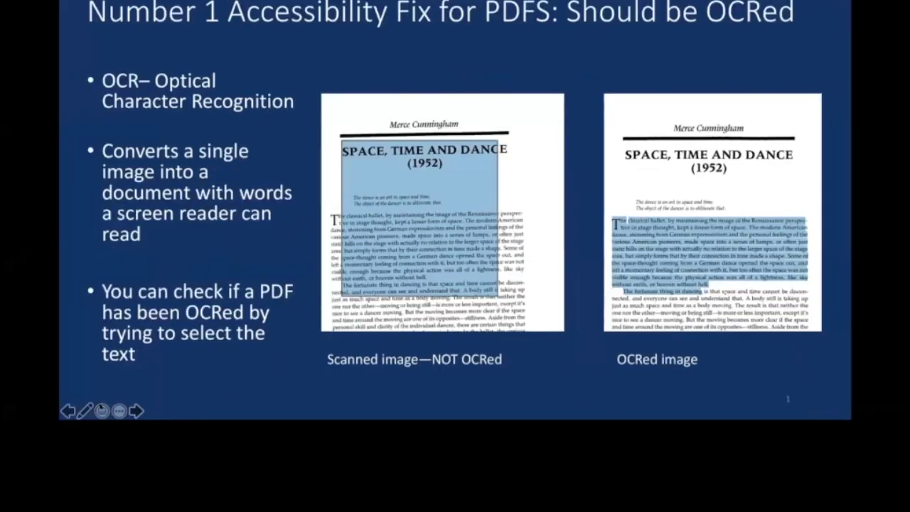
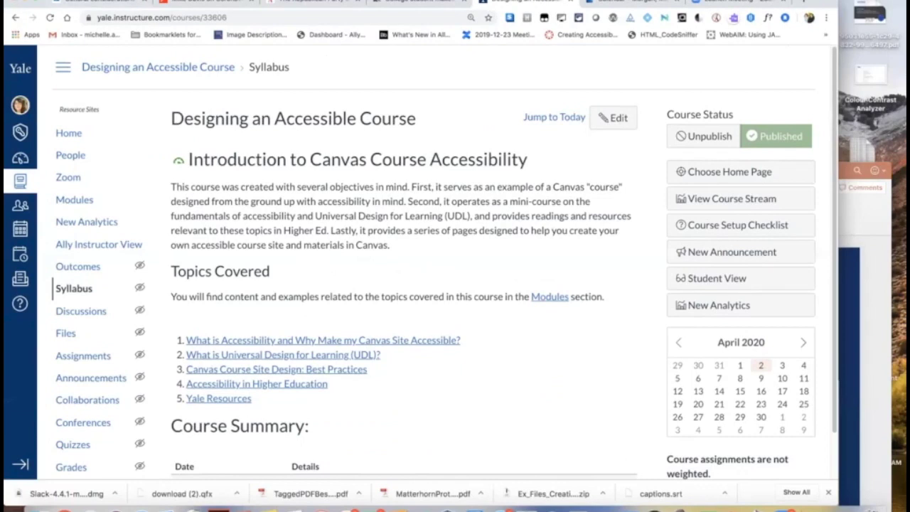
Return to Canvas, open the Files of Designing an Accessible Course, and view the accessibility report for 00 U Cunningham Space Time (1).pdf
click(40, 5)
click(63, 320)
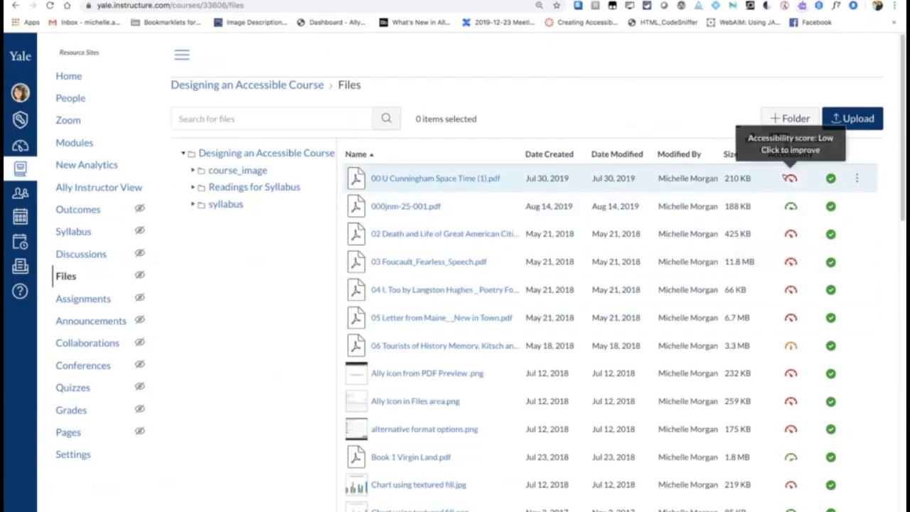
click(790, 177)
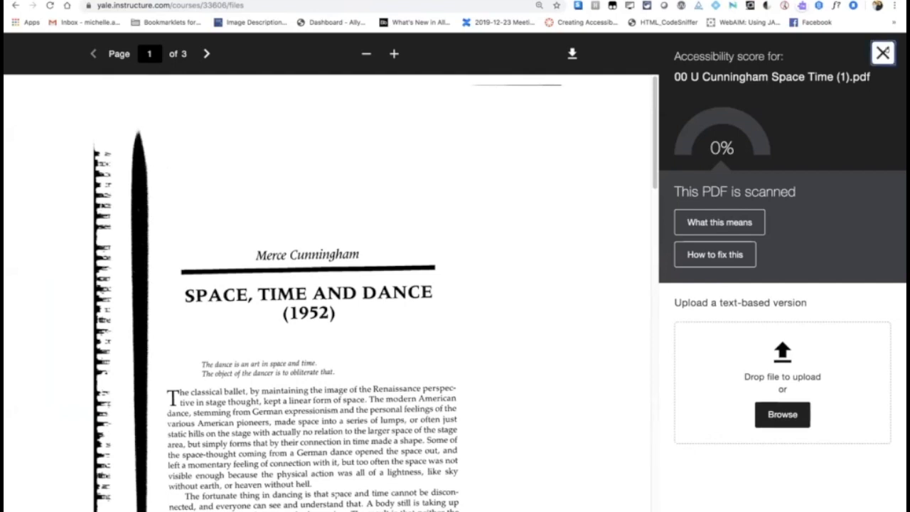
click(884, 51)
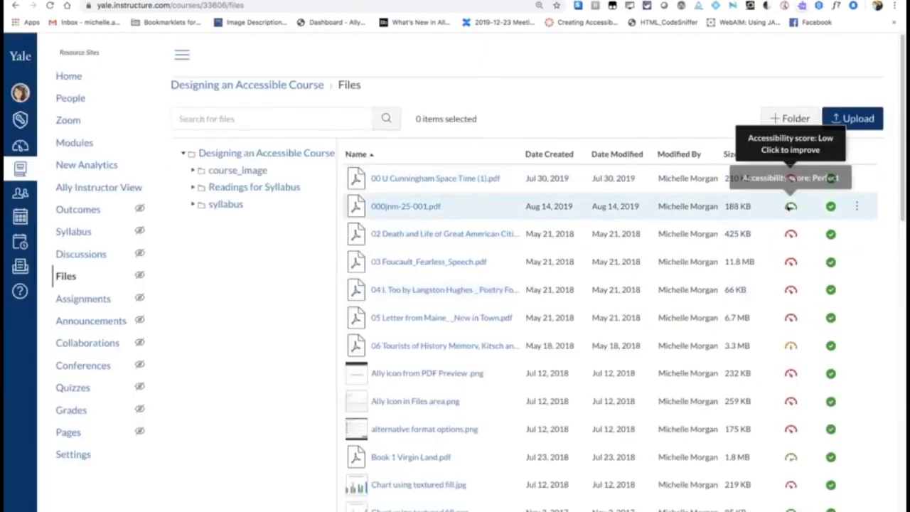
View the accessibility report for 000jnm-25-001.pdf and select part of the article's second column to check whether its text is selectable
click(791, 207)
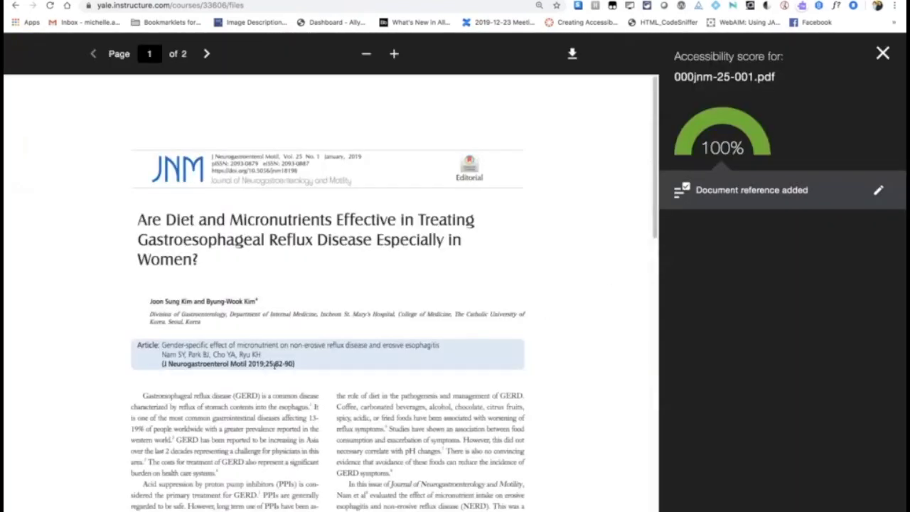
scroll(198, 269, down, 1)
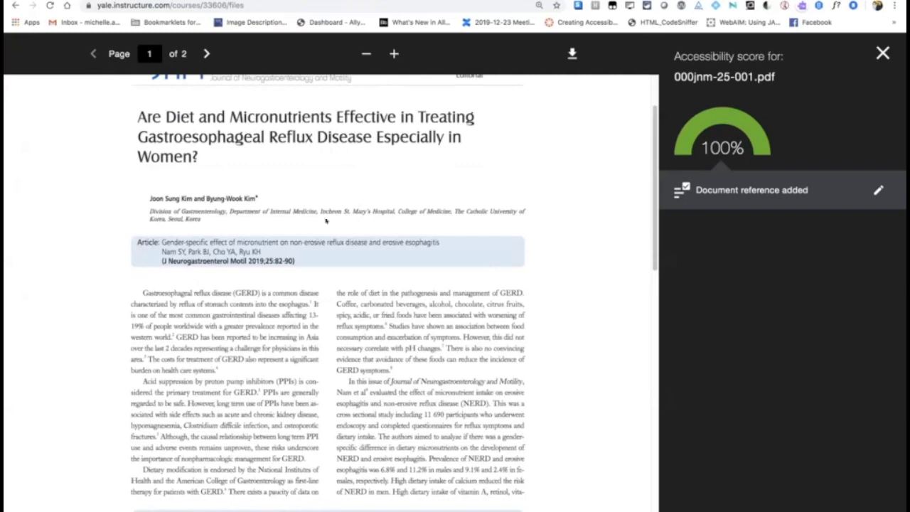
scroll(198, 269, down, 2)
drag(353, 205, 427, 316)
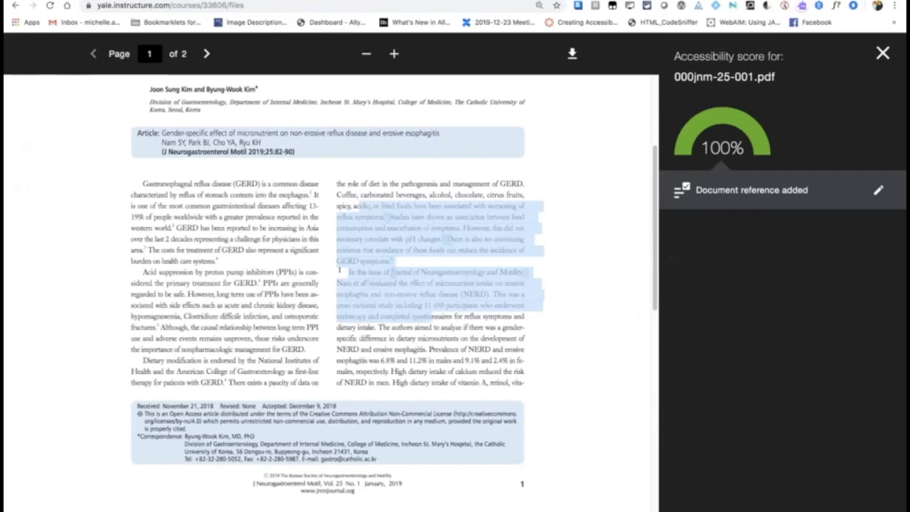
click(883, 53)
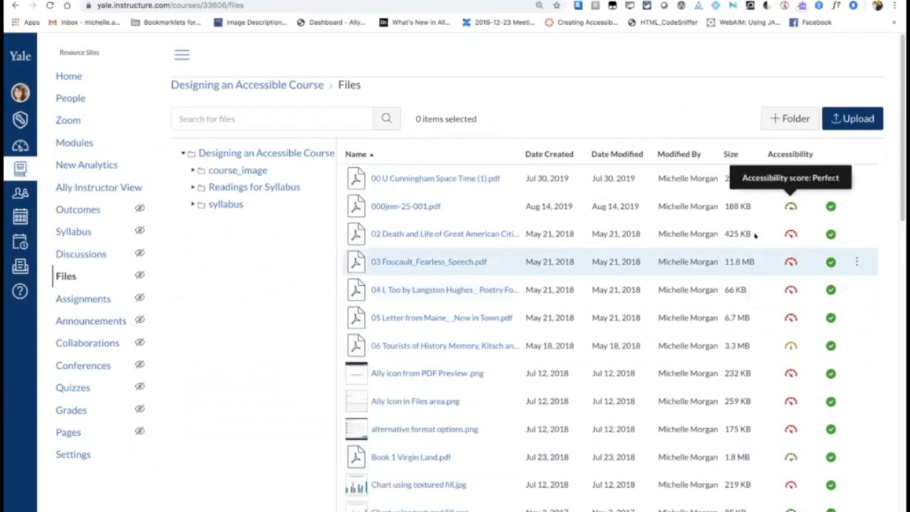
View the accessibility report for the 02 Death and Life of Great American Cities PDF and select chapter 22 text to check its reading order
click(792, 233)
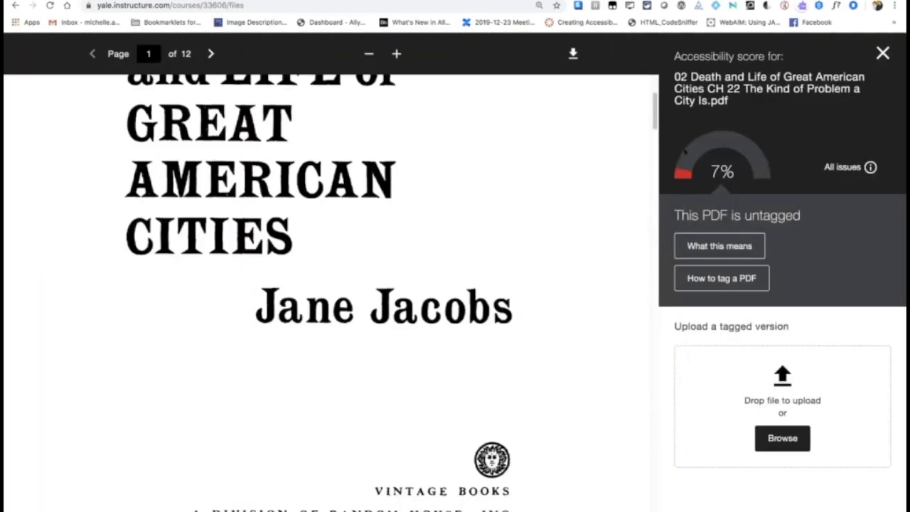
scroll(455, 253, down, 5)
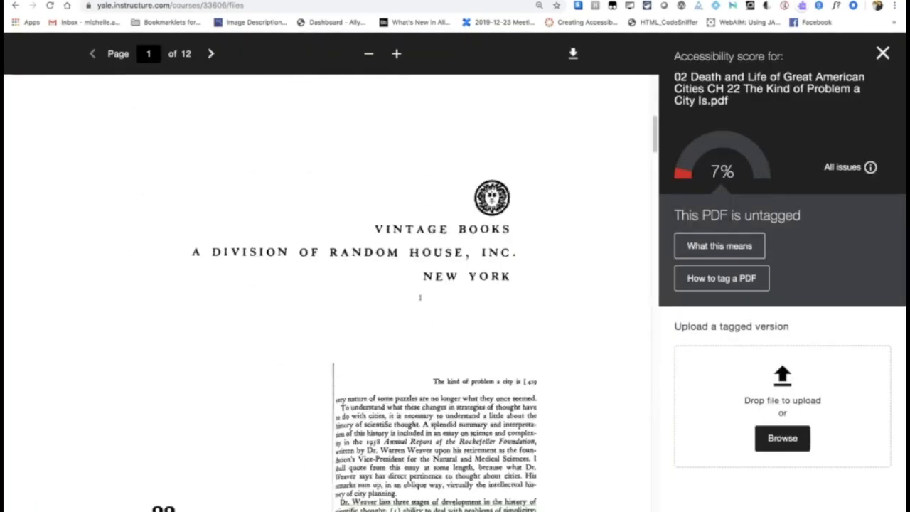
scroll(386, 277, down, 3)
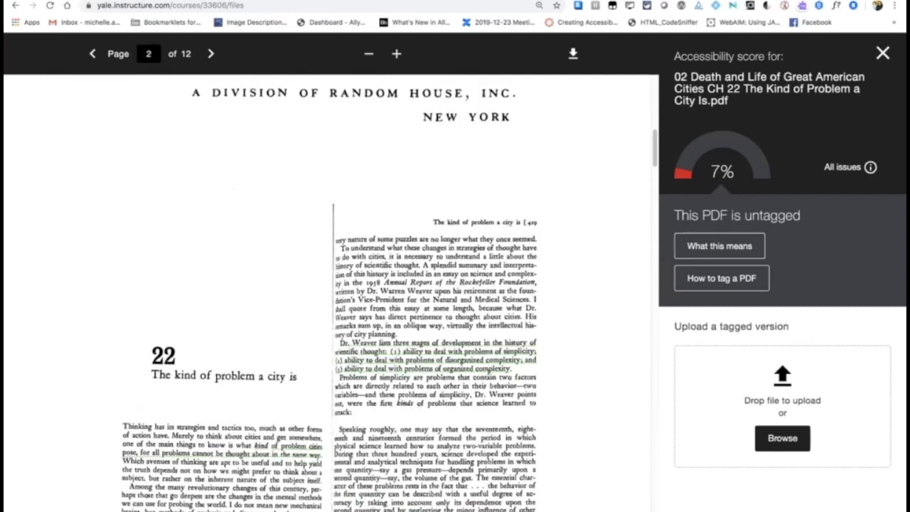
drag(370, 256, 511, 370)
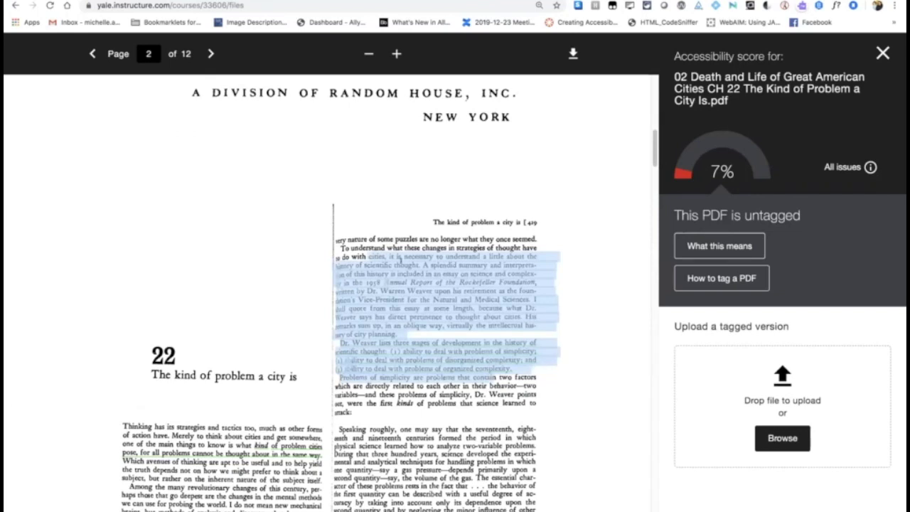
drag(368, 239, 402, 322)
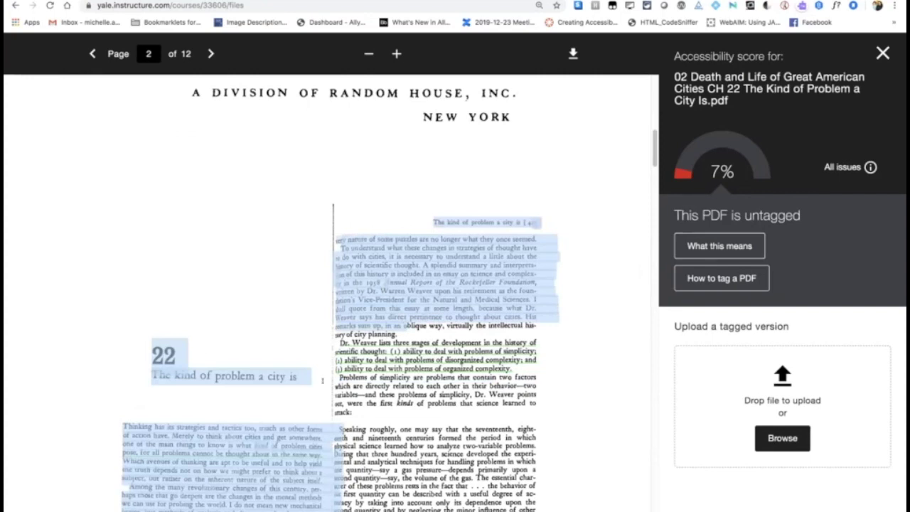
key(Tab)
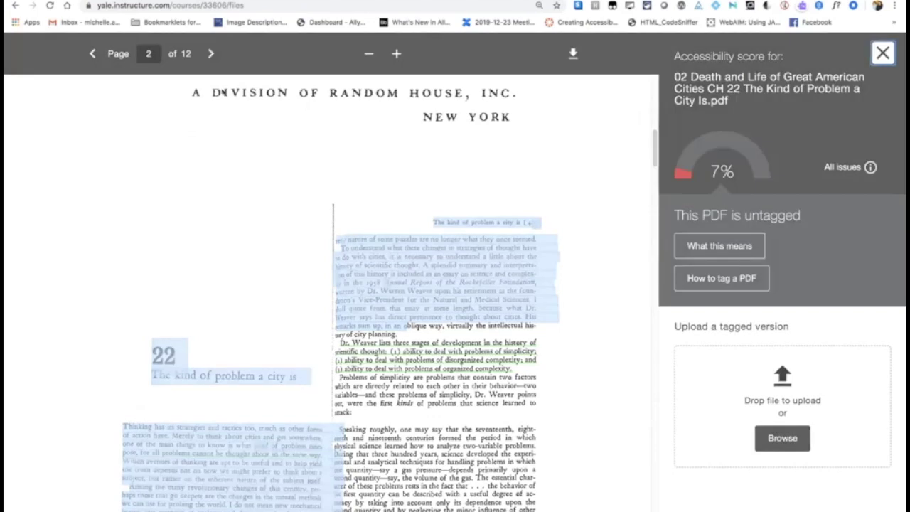
key(Return)
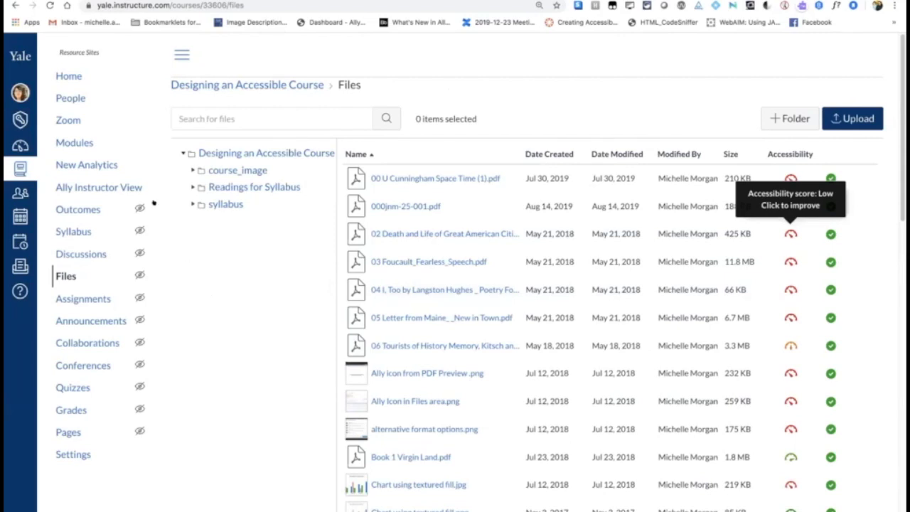
Open the Formatting Content in My Canvas Course page from the modules of Designing an Accessible Course
click(62, 75)
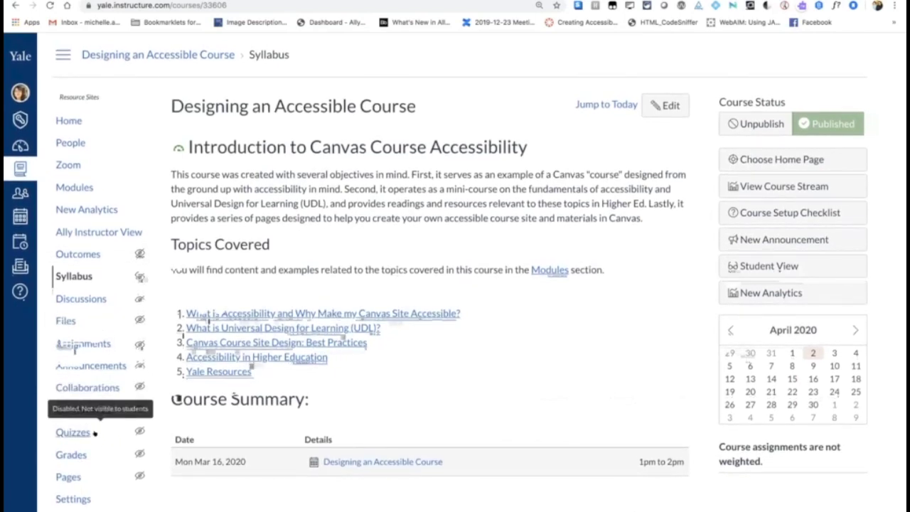
click(72, 189)
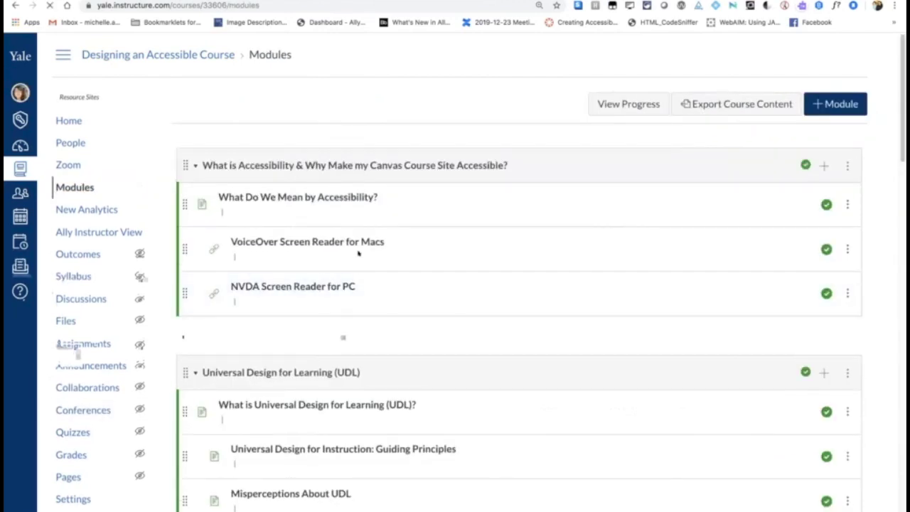
scroll(360, 254, down, 3)
scroll(359, 254, down, 4)
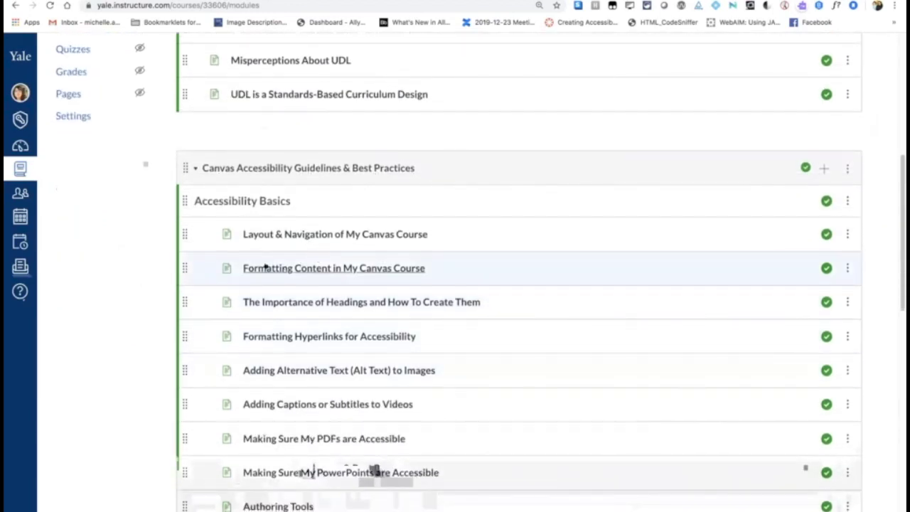
click(288, 268)
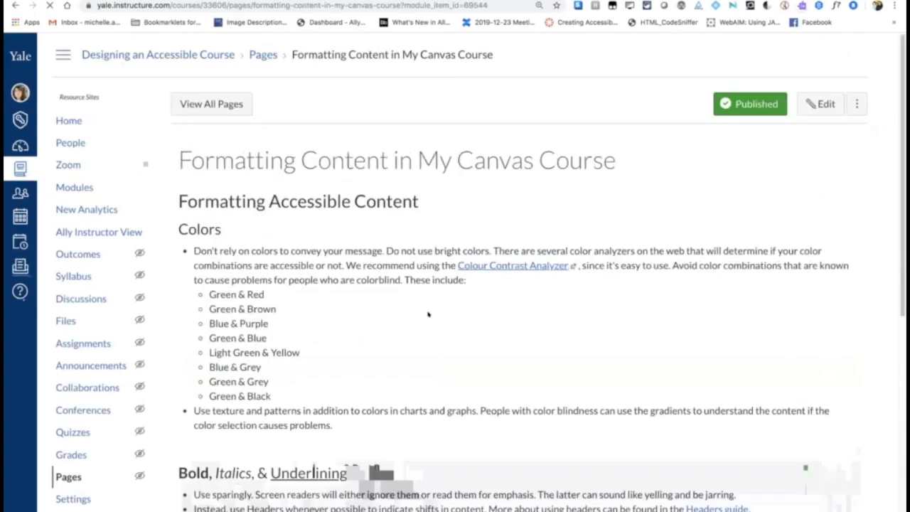
Read the guidance on colors, text emphasis and layout, and highlight the first two examples under Inaccessible Content
scroll(428, 313, down, 2)
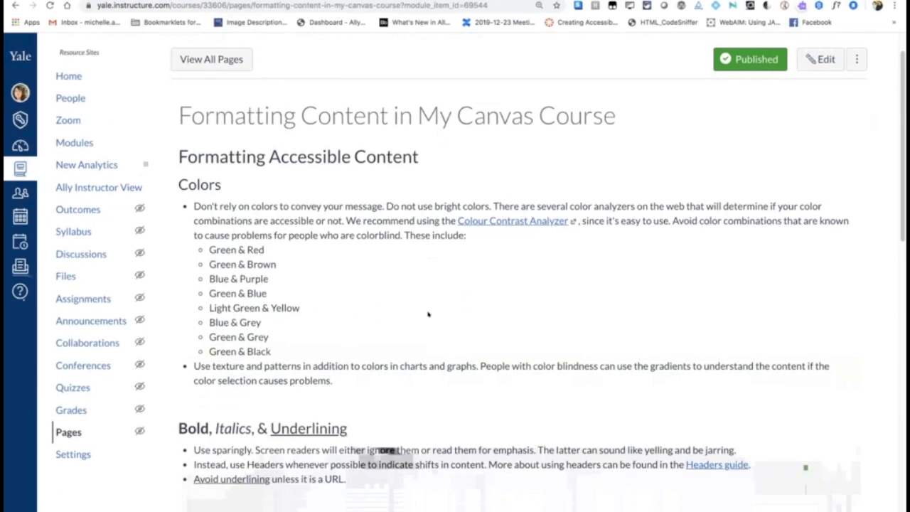
scroll(428, 314, down, 1)
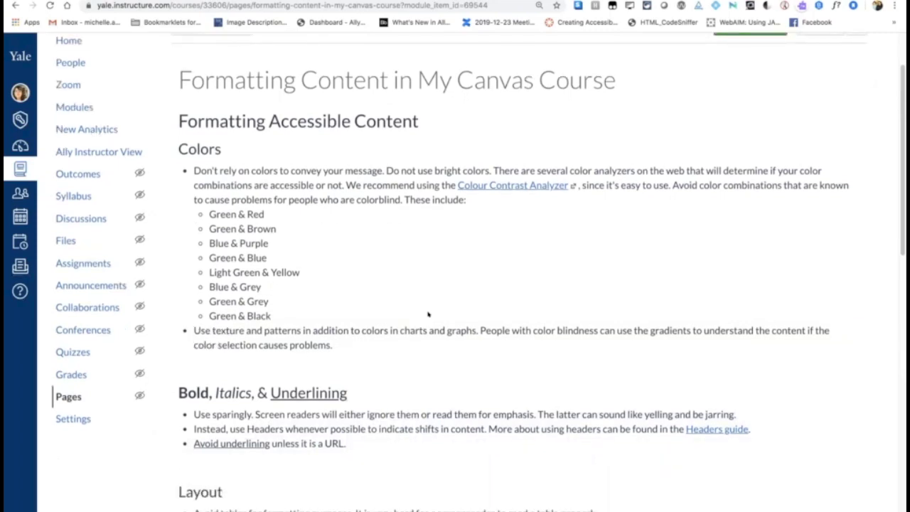
scroll(428, 313, down, 1)
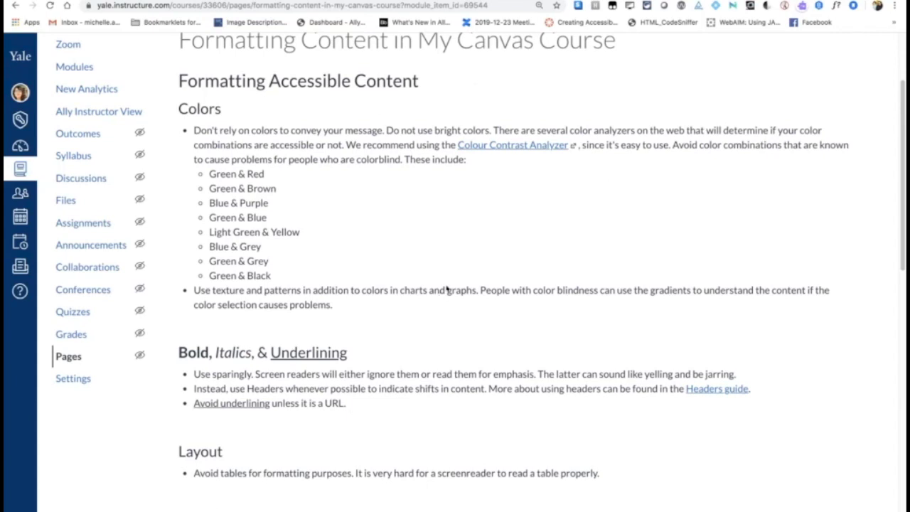
scroll(448, 291, down, 2)
scroll(452, 340, down, 5)
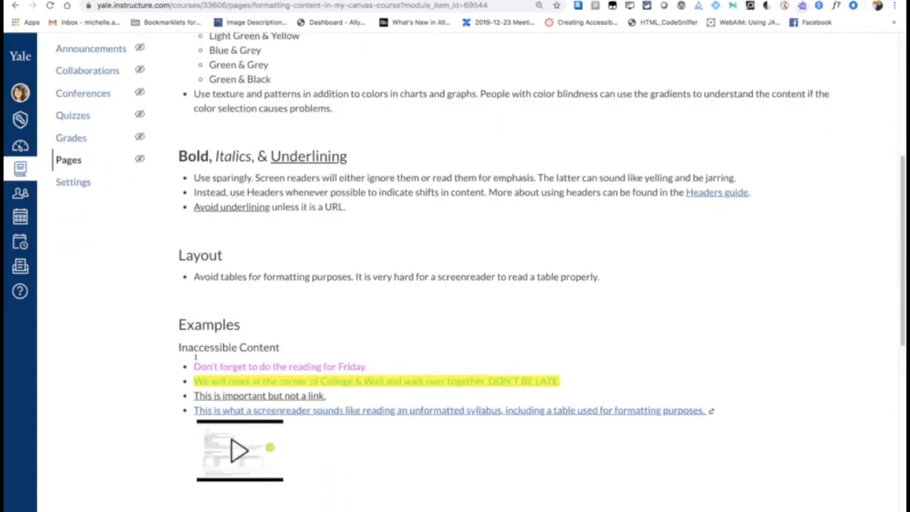
drag(194, 366, 213, 367)
drag(271, 382, 574, 383)
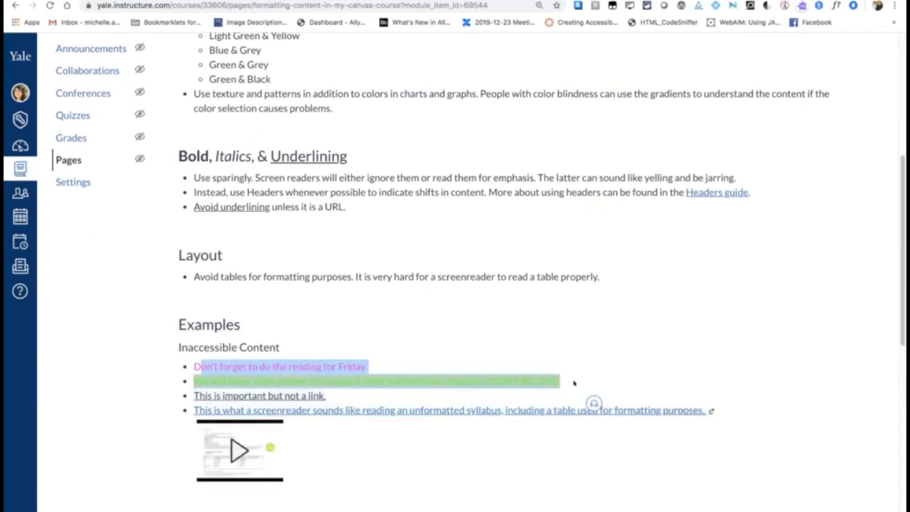
click(504, 296)
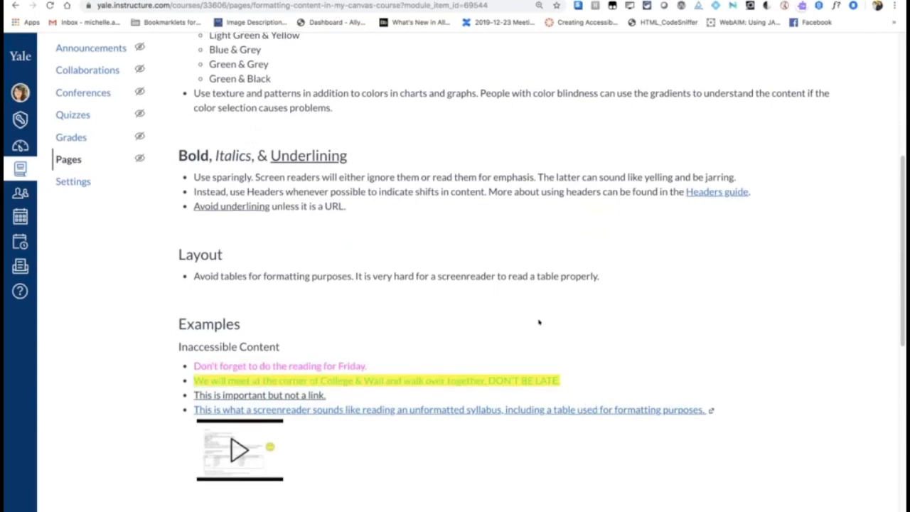
Examine the Accessibility for Color Blindness chart under Accessible Content for its use of texture and patterns
scroll(552, 356, down, 2)
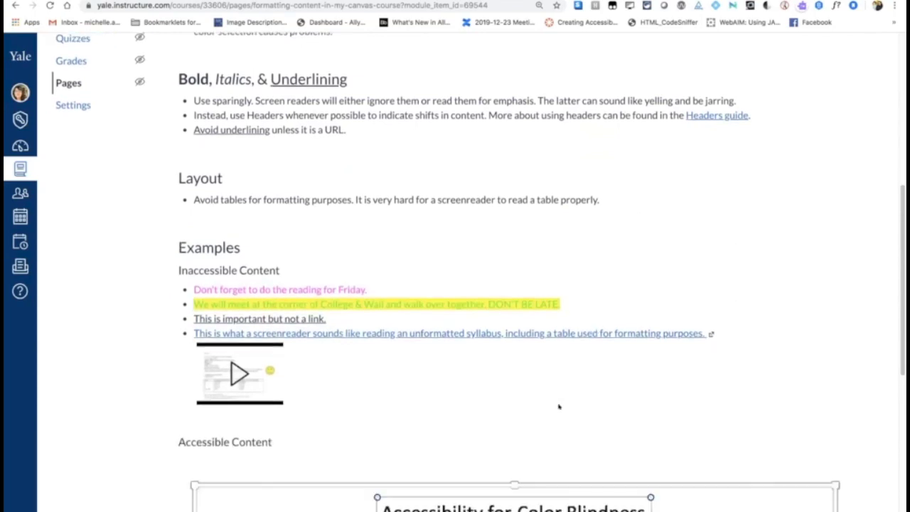
scroll(559, 407, down, 1)
scroll(559, 407, down, 4)
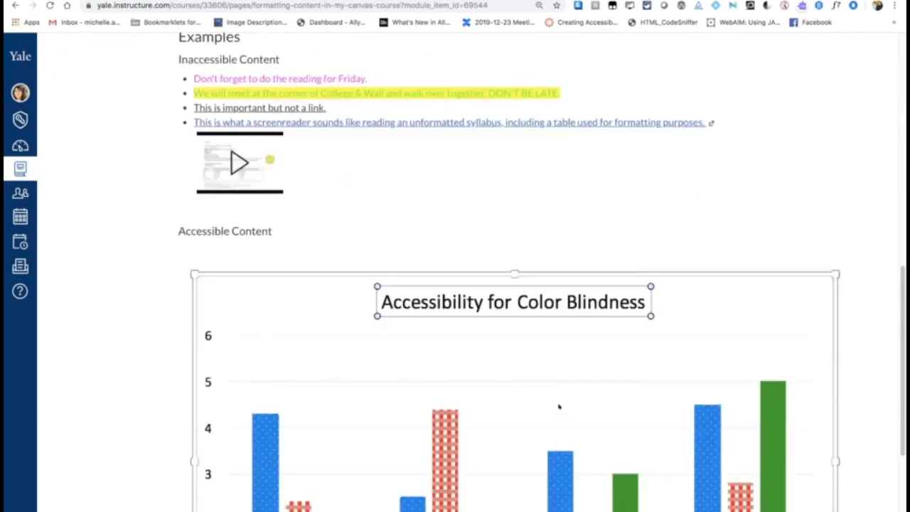
scroll(559, 407, down, 3)
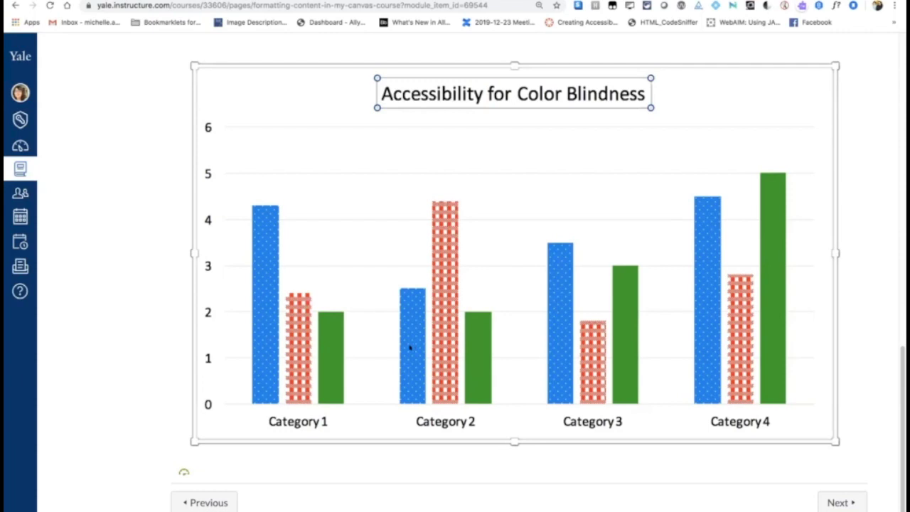
Review the Colors, Bold, Italics & Underlining and Layout sections again, ending at the page title
scroll(404, 287, up, 10)
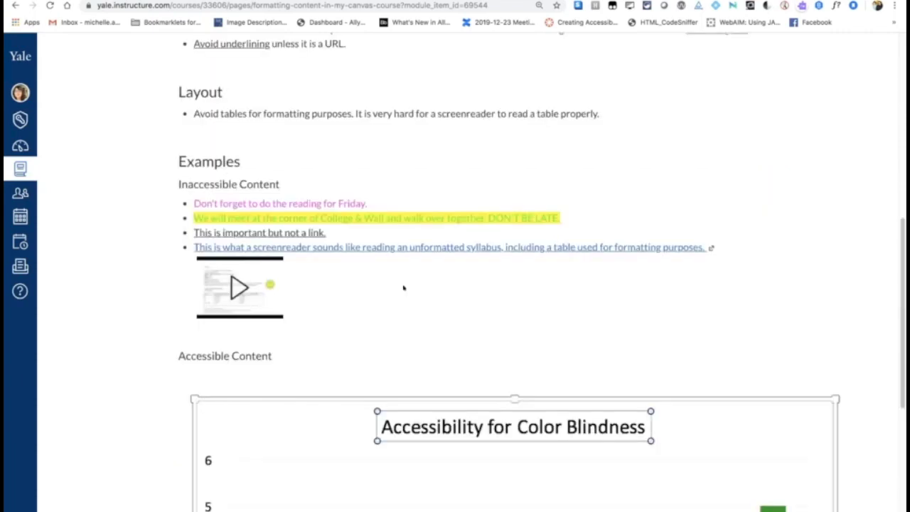
scroll(403, 287, up, 2)
scroll(404, 287, down, 1)
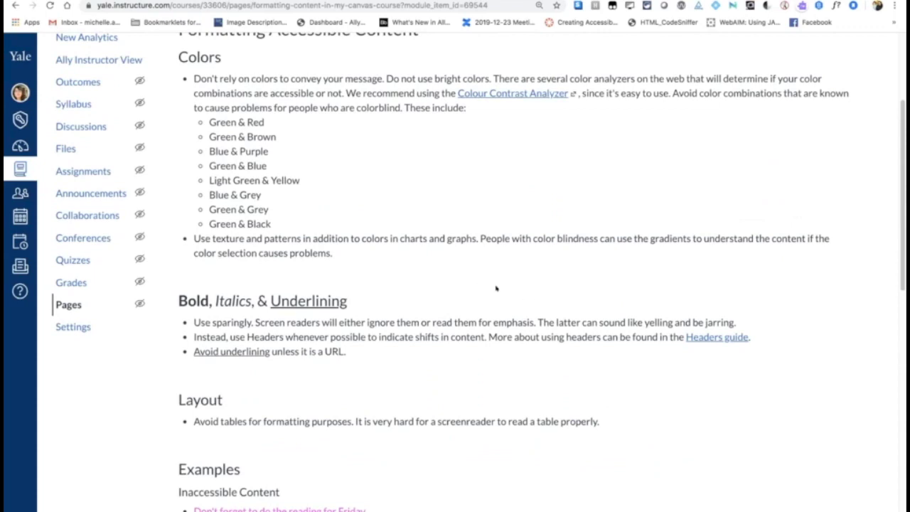
scroll(497, 288, up, 1)
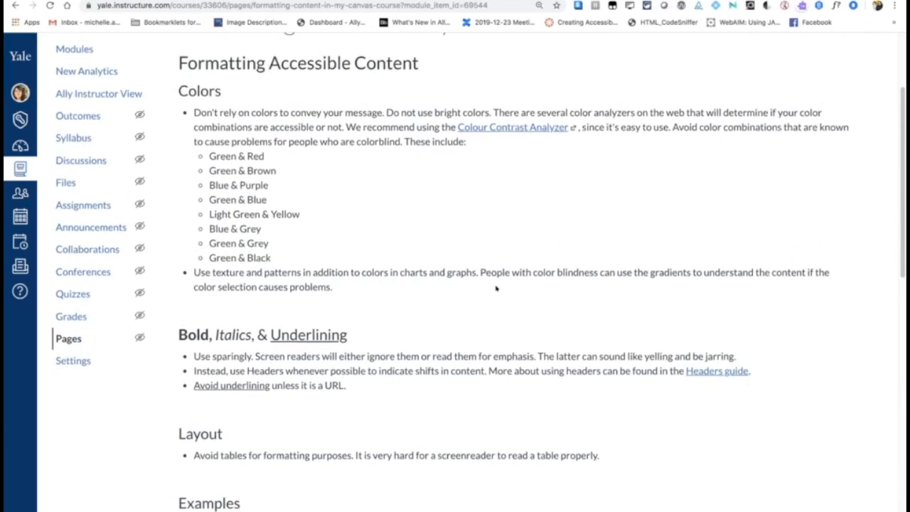
scroll(496, 288, down, 1)
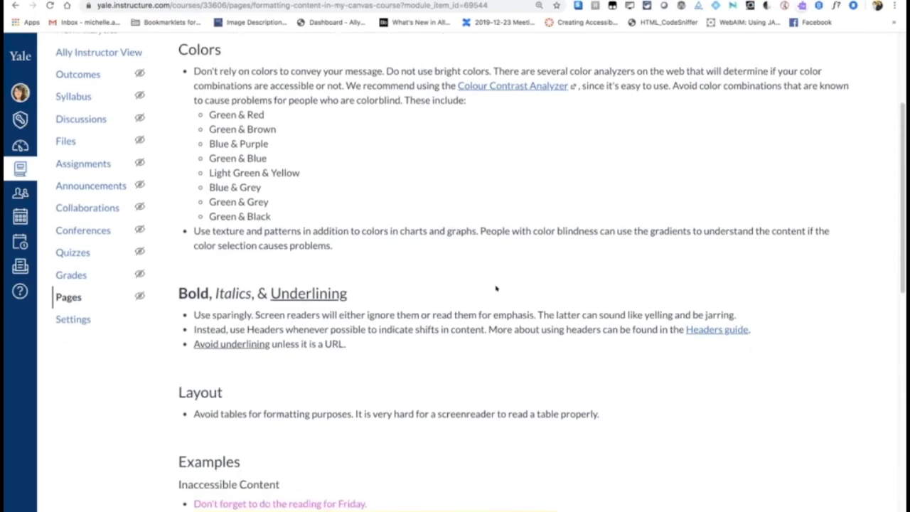
scroll(497, 288, down, 1)
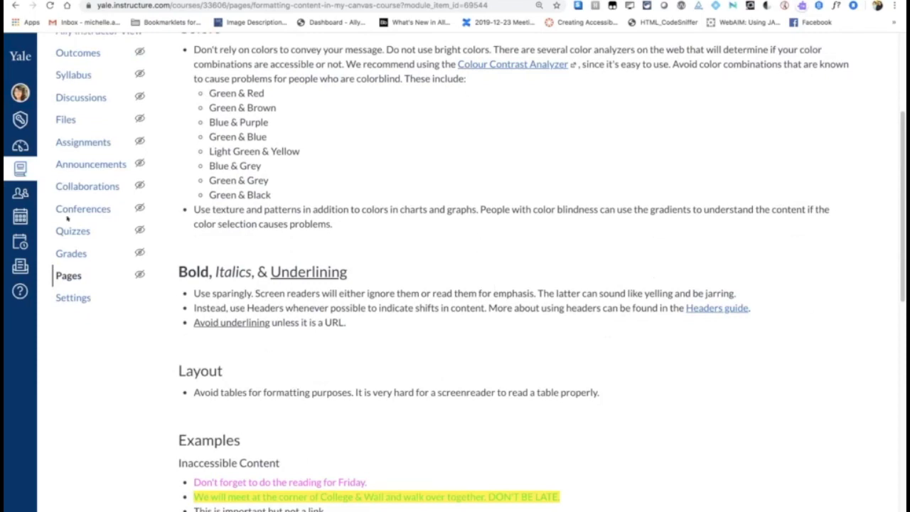
scroll(298, 238, up, 1)
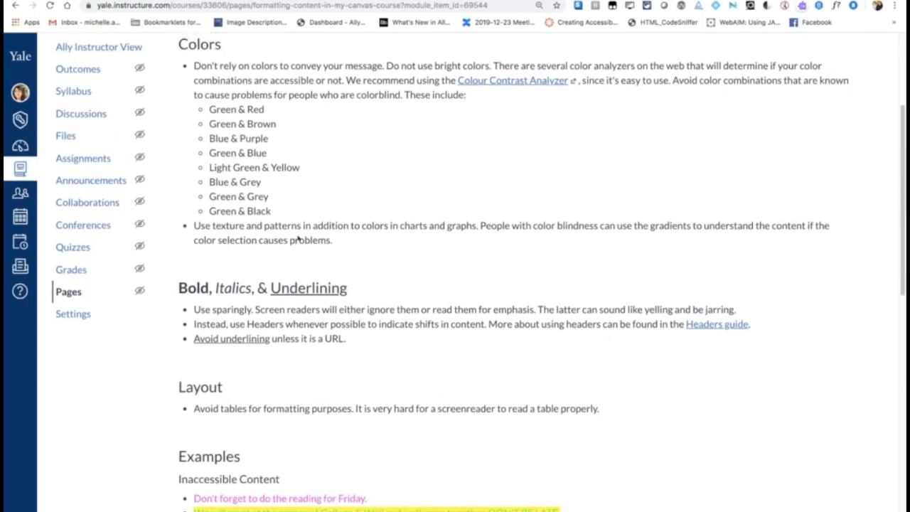
scroll(298, 238, up, 3)
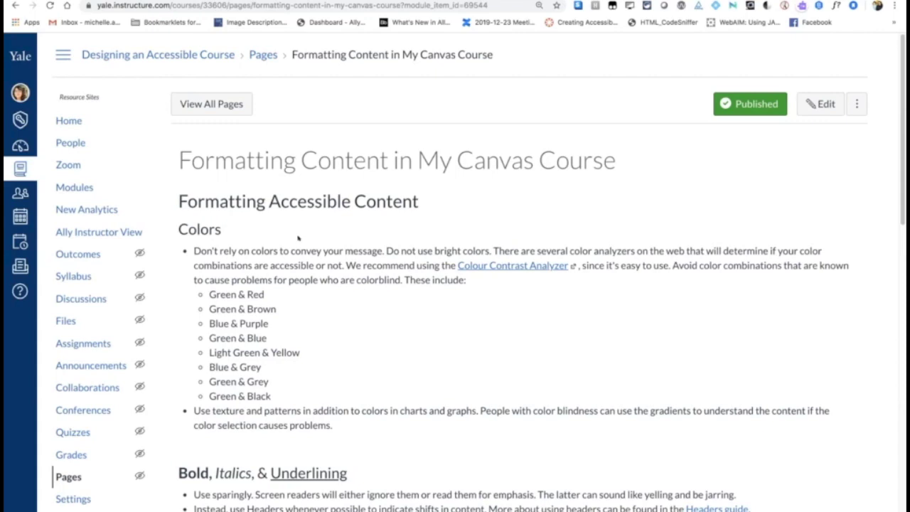
Magnify the page to examine how its headings and Colors text display when enlarged, and reduce the magnification again
scroll(301, 236, up, 2)
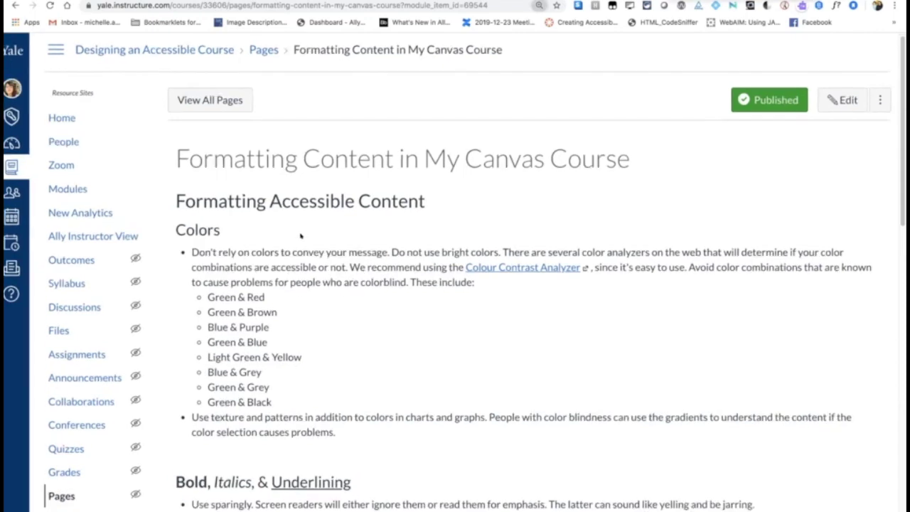
scroll(301, 236, up, 2)
scroll(409, 263, up, 2)
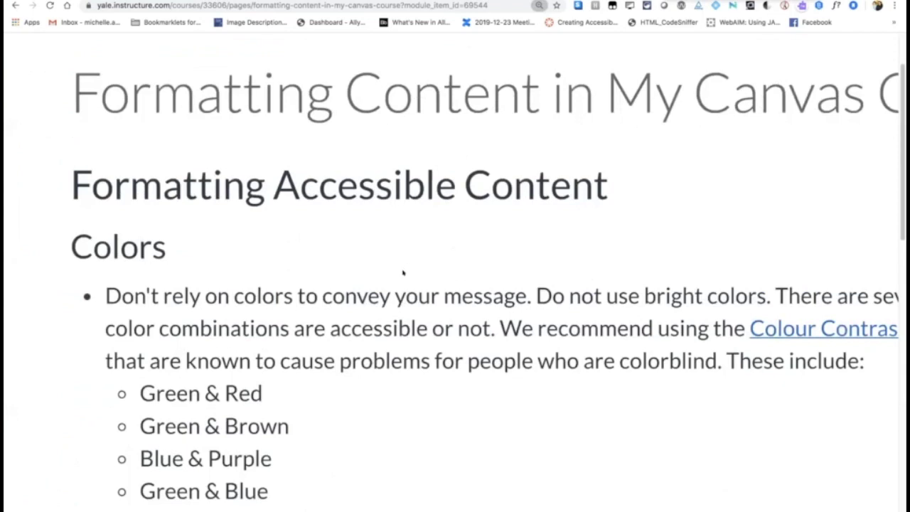
scroll(421, 270, up, 2)
scroll(448, 322, up, 2)
scroll(436, 331, up, 2)
scroll(436, 331, up, 1)
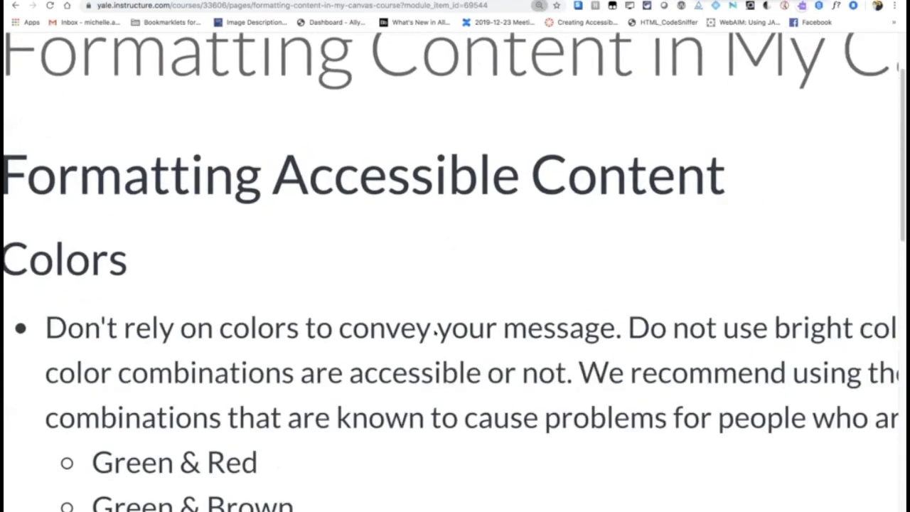
scroll(435, 330, up, 1)
scroll(434, 331, down, 2)
scroll(435, 333, up, 2)
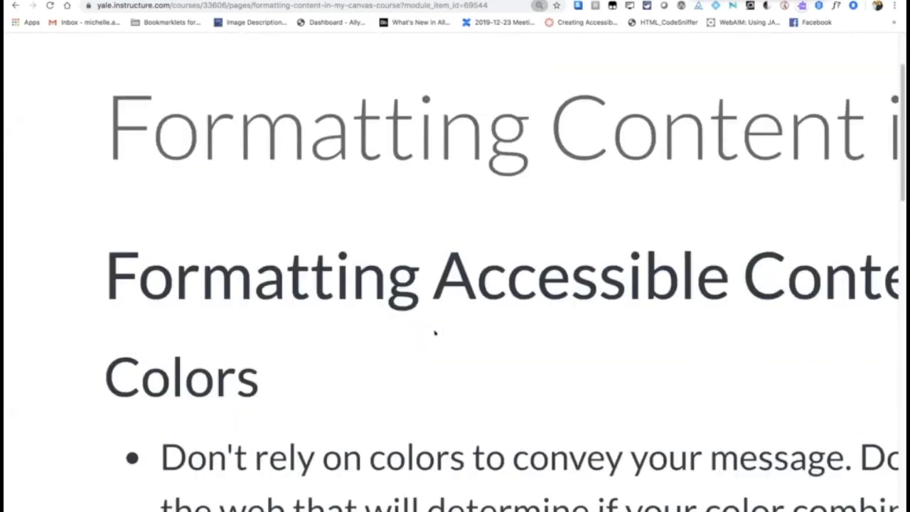
scroll(435, 332, down, 1)
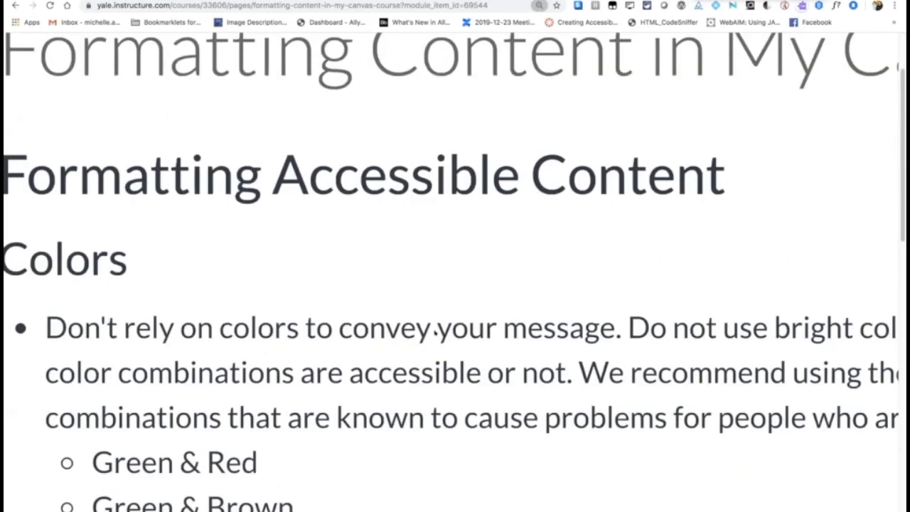
scroll(435, 330, down, 1)
scroll(435, 332, down, 3)
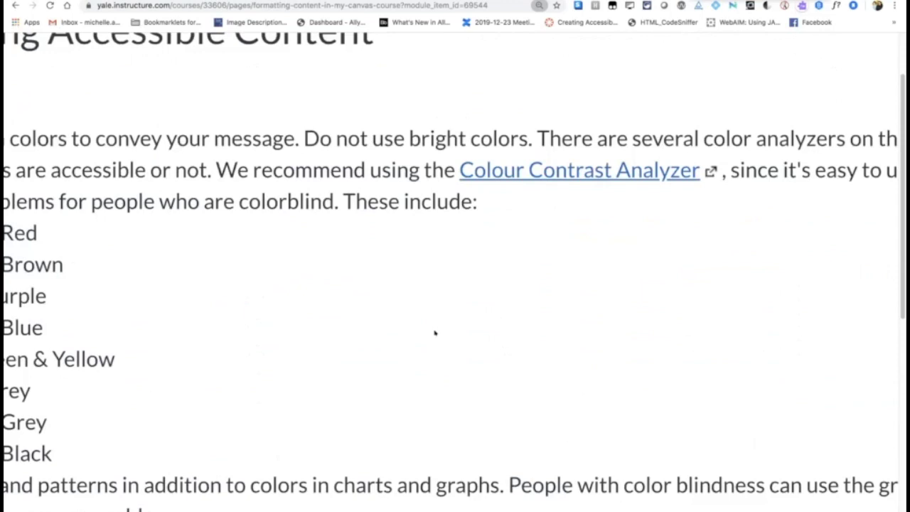
scroll(308, 295, down, 4)
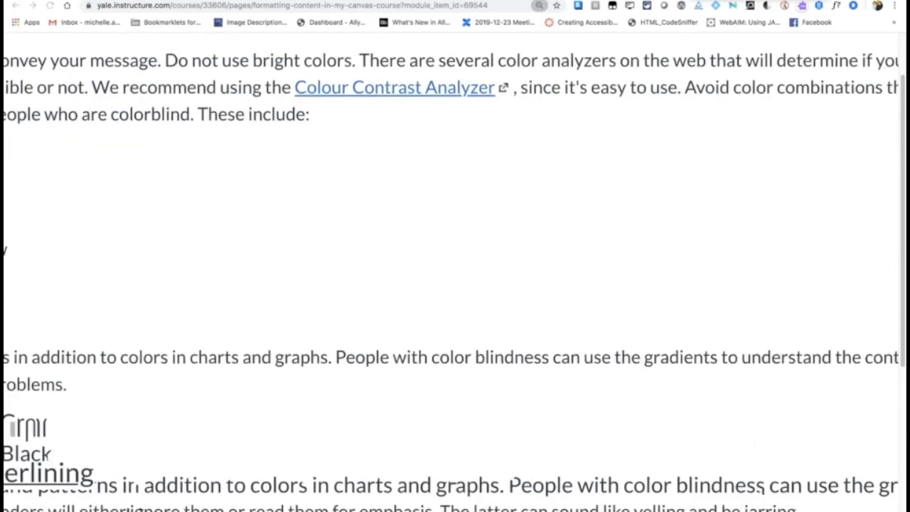